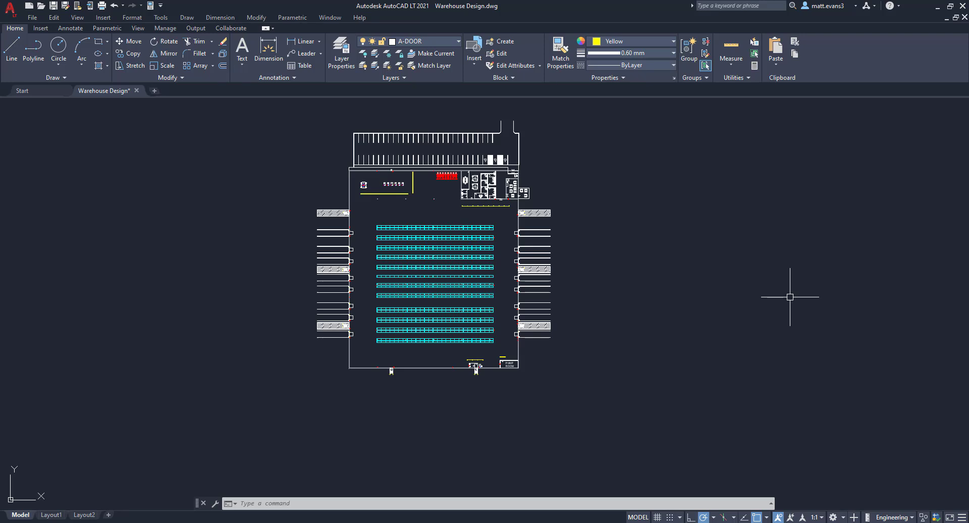
Step: Turn on all layers in the warehouse drawing
{"action": "middle_click_drag", "start_coordinate": [591, 198], "coordinate": [615, 224]}
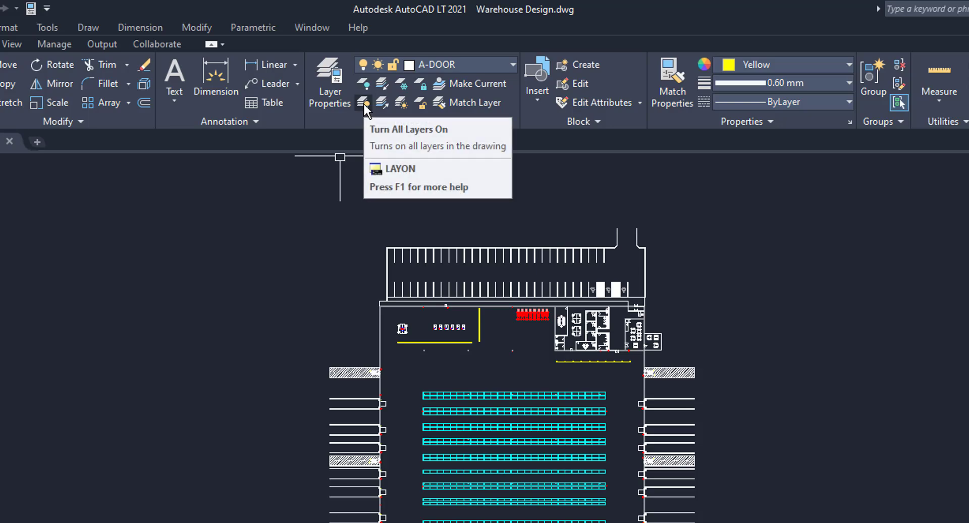
{"action": "left_click", "coordinate": [364, 104]}
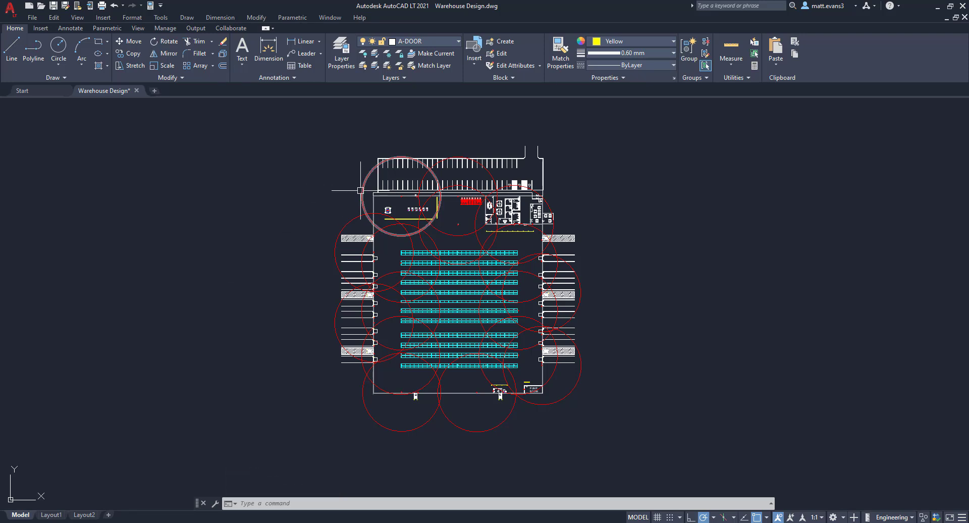
{"action": "mouse_move", "coordinate": [360, 191]}
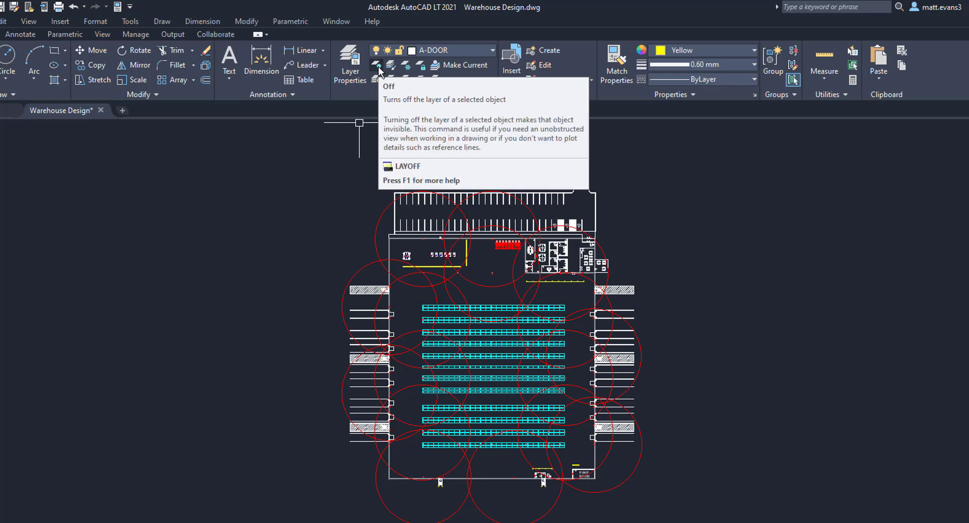
Step: Turn off the layers of the storage racks, red coverage circles, warehouse walls, office furniture and building columns by picking their objects
{"action": "left_click", "coordinate": [379, 68]}
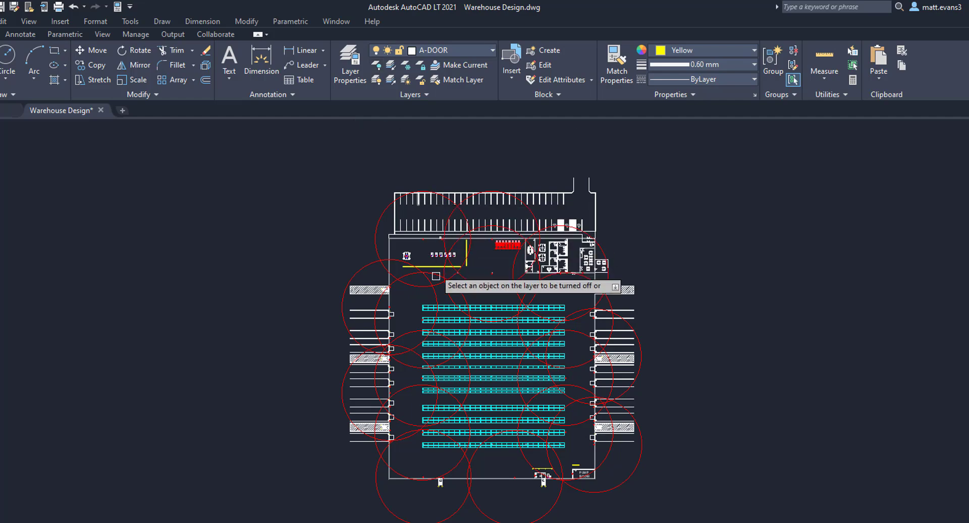
{"action": "left_click", "coordinate": [548, 356]}
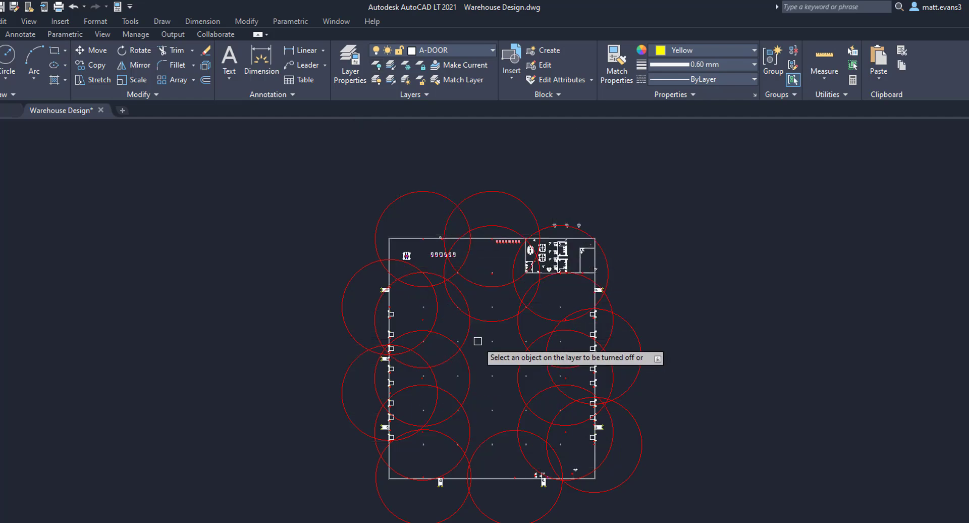
{"action": "left_click", "coordinate": [467, 237]}
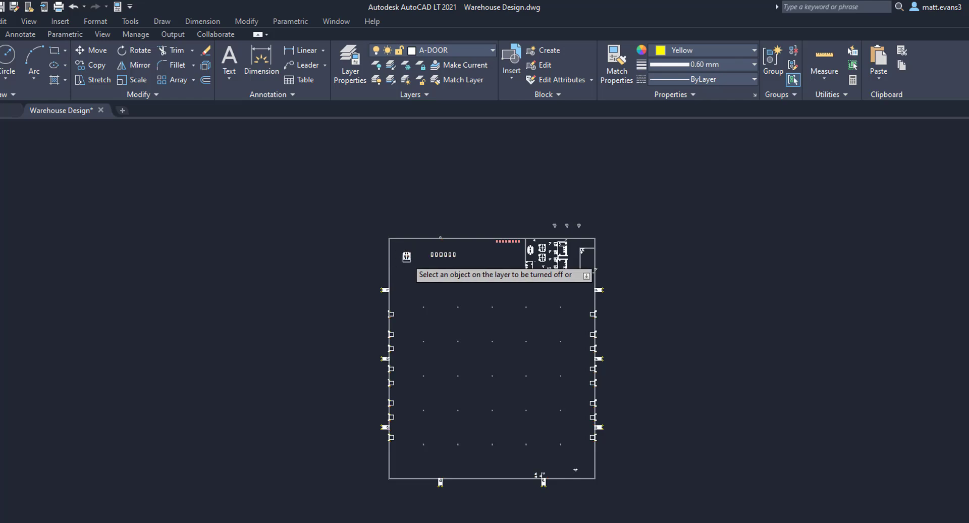
{"action": "left_click", "coordinate": [387, 289]}
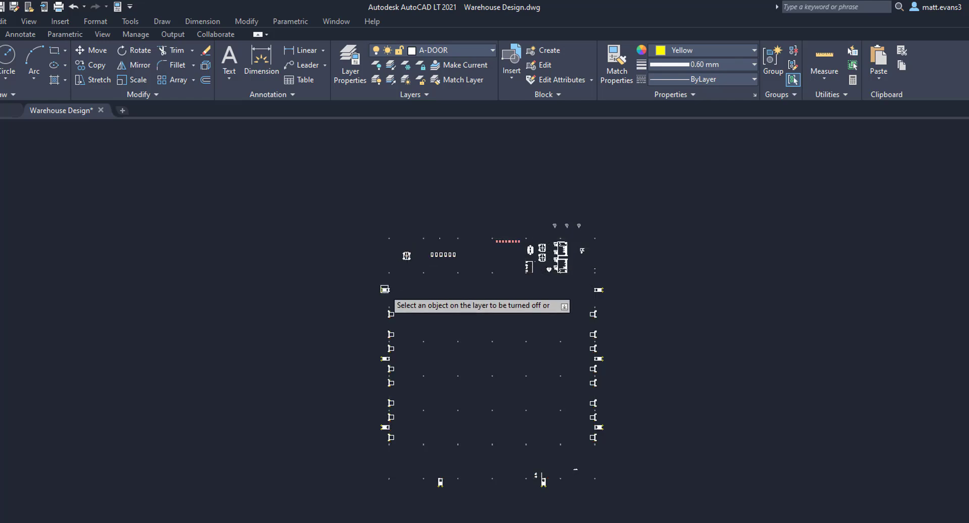
{"action": "left_click", "coordinate": [407, 255]}
{"action": "left_click", "coordinate": [447, 255]}
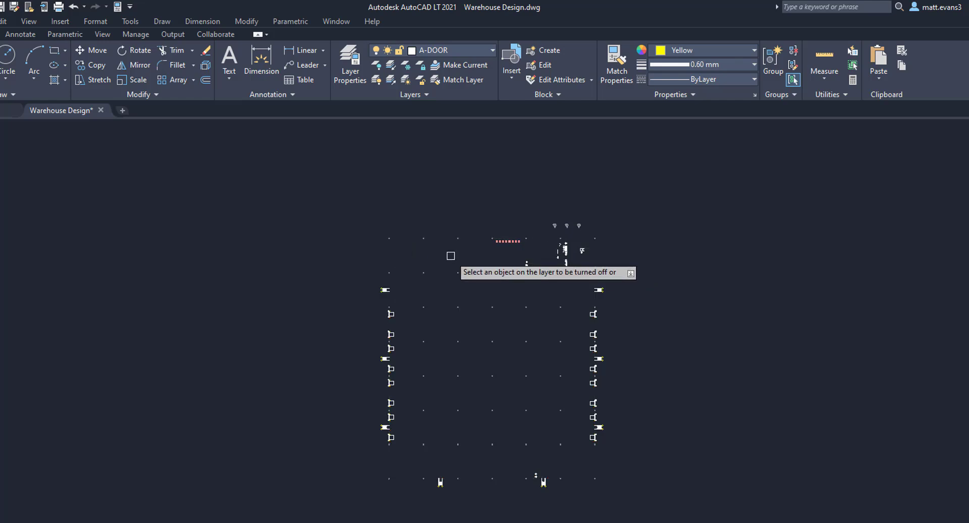
{"action": "left_click", "coordinate": [457, 272]}
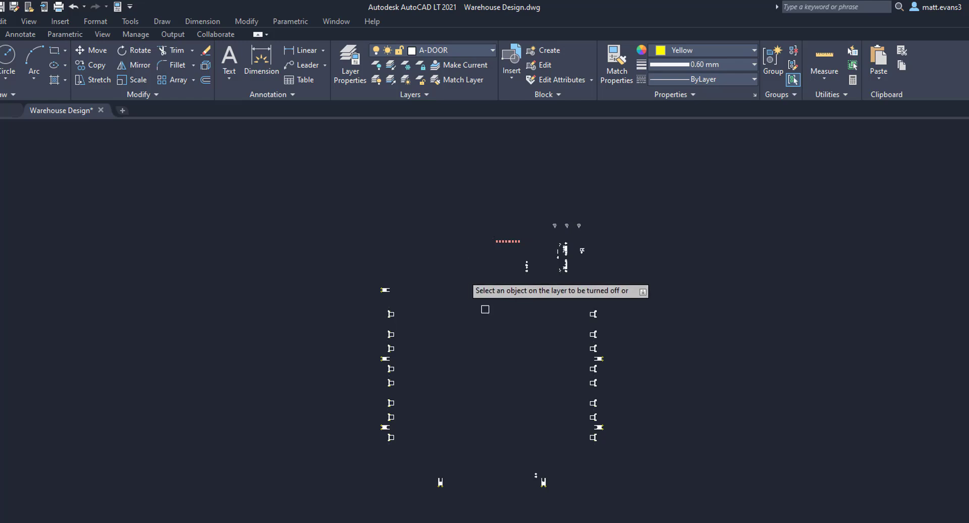
Step: Turn off the layers of all remaining visible objects, from the dock doors to the current A-DOOR layer, until the drawing area is empty
{"action": "left_click", "coordinate": [387, 327]}
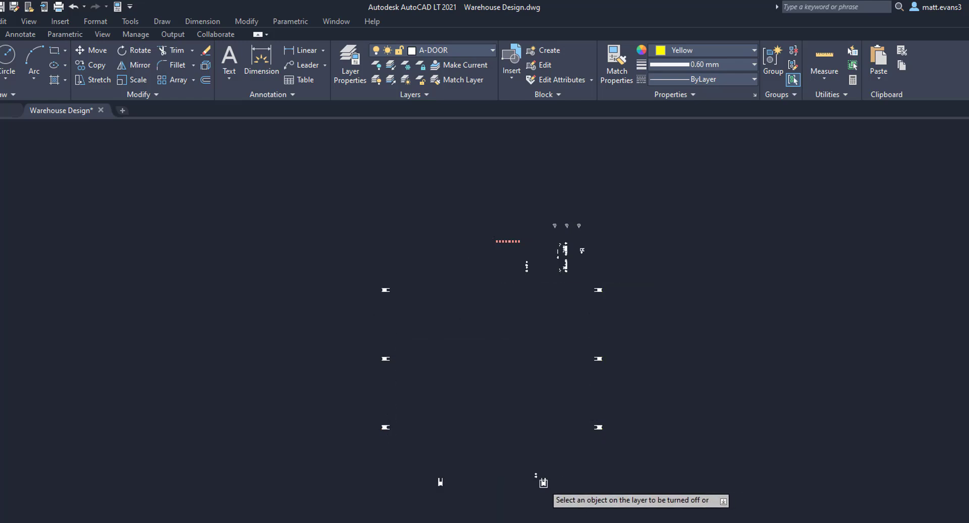
{"action": "left_click", "coordinate": [598, 426]}
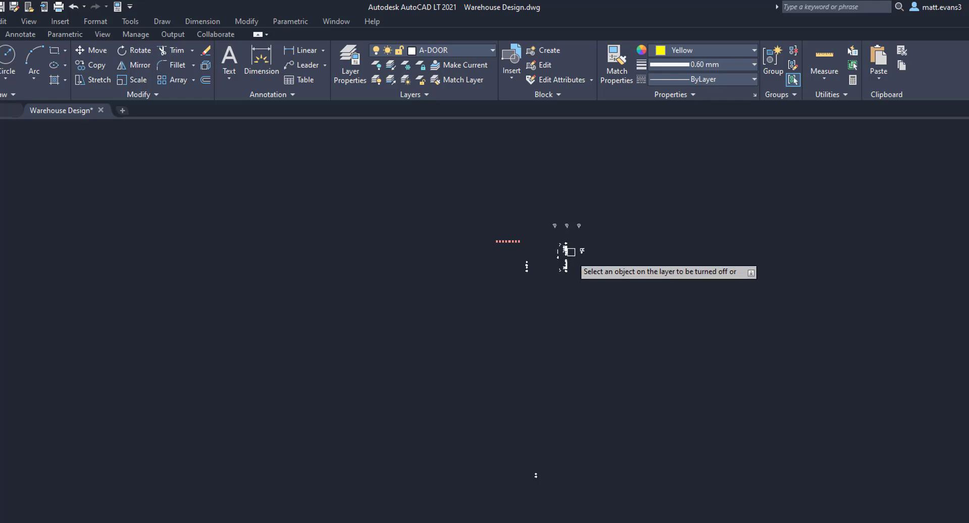
{"action": "left_click", "coordinate": [556, 226]}
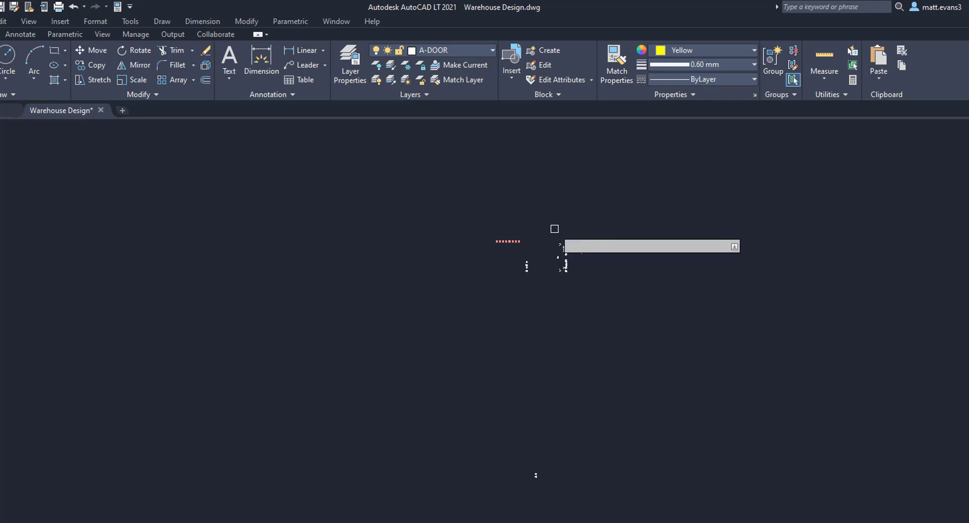
{"action": "left_click", "coordinate": [498, 240]}
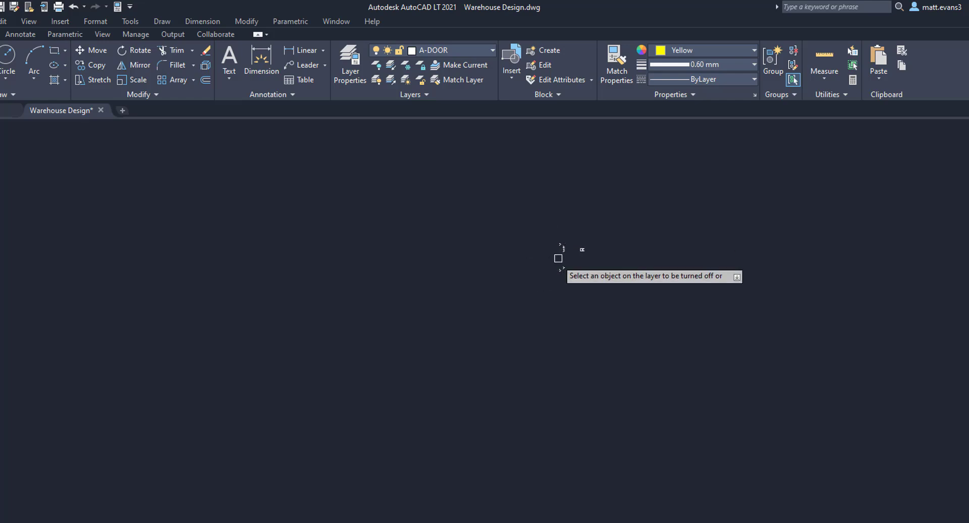
{"action": "left_click", "coordinate": [560, 251]}
{"action": "key", "text": "Down"}
{"action": "key", "text": "Return"}
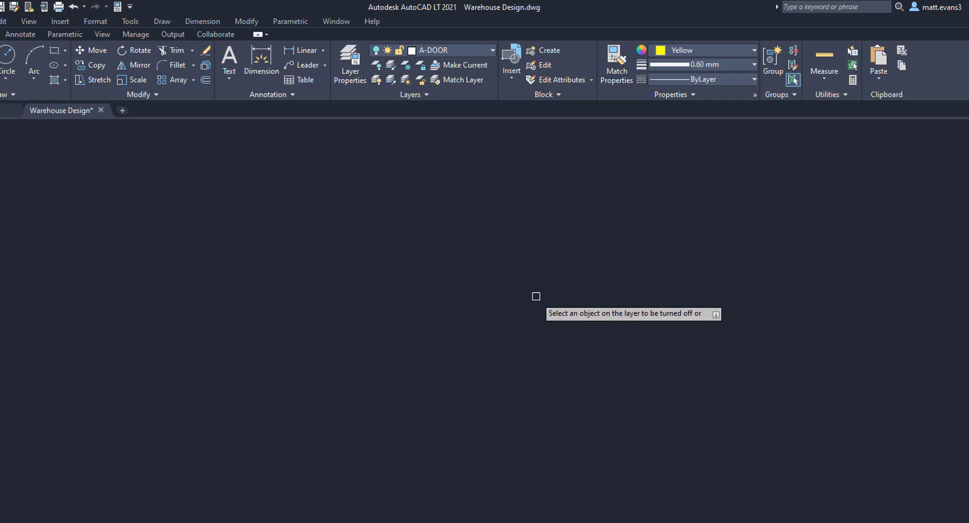
{"action": "key", "text": "Escape"}
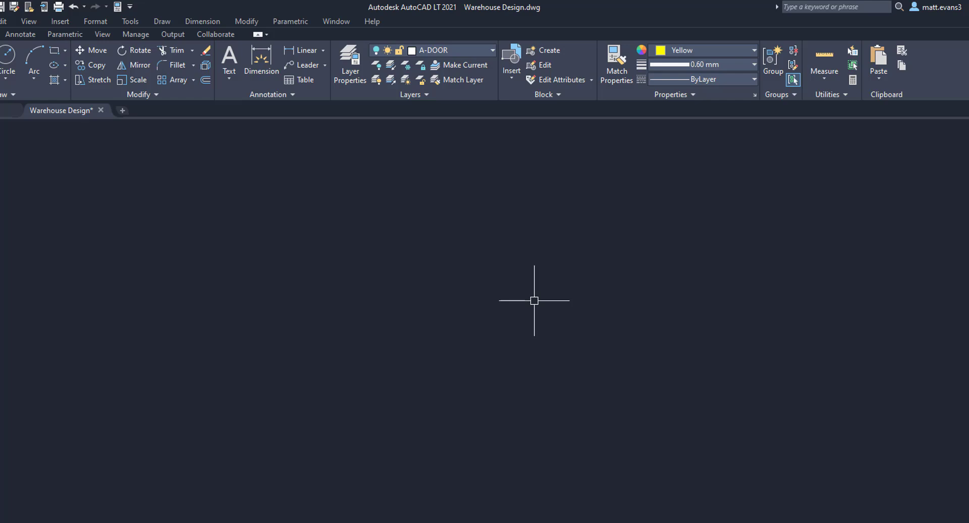
Step: Check the layer properties list for layers still turned on and delete the unused Q-CASE layer
{"action": "left_click", "coordinate": [347, 77]}
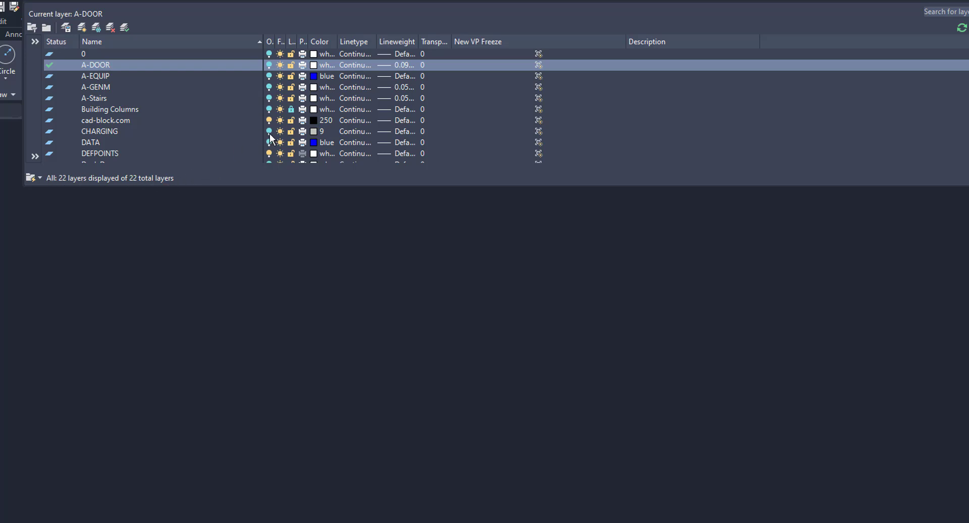
{"action": "scroll", "coordinate": [284, 119], "scroll_direction": "down", "scroll_amount": 1}
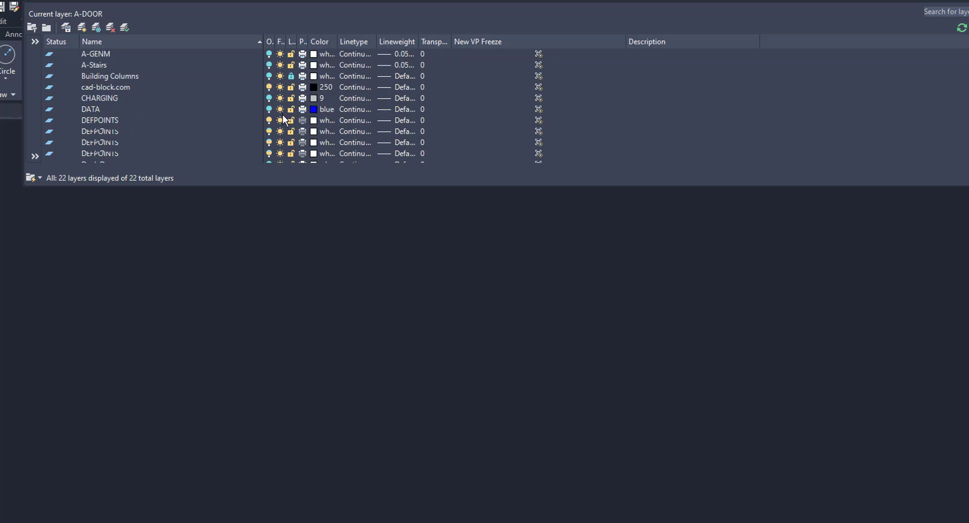
{"action": "scroll", "coordinate": [277, 123], "scroll_direction": "down", "scroll_amount": 1}
{"action": "scroll", "coordinate": [275, 124], "scroll_direction": "down", "scroll_amount": 2}
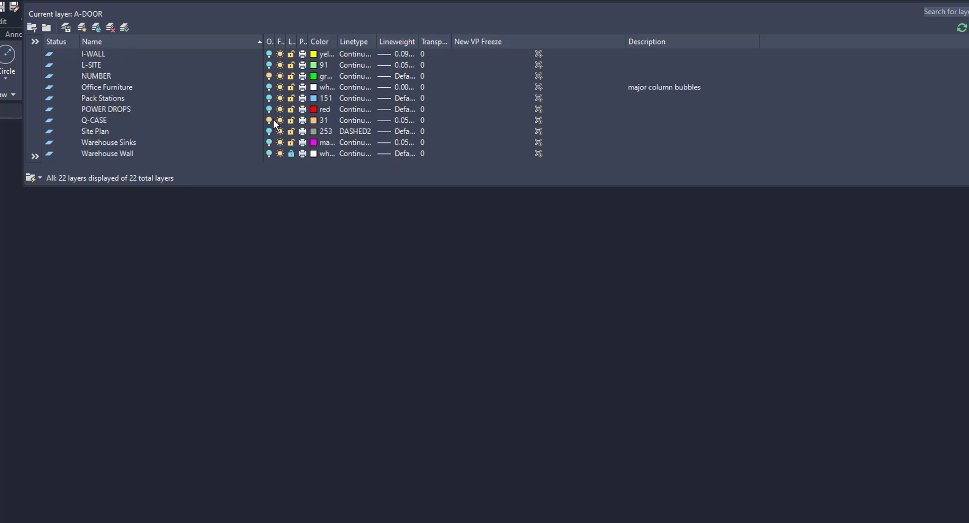
{"action": "scroll", "coordinate": [274, 127], "scroll_direction": "up", "scroll_amount": 3}
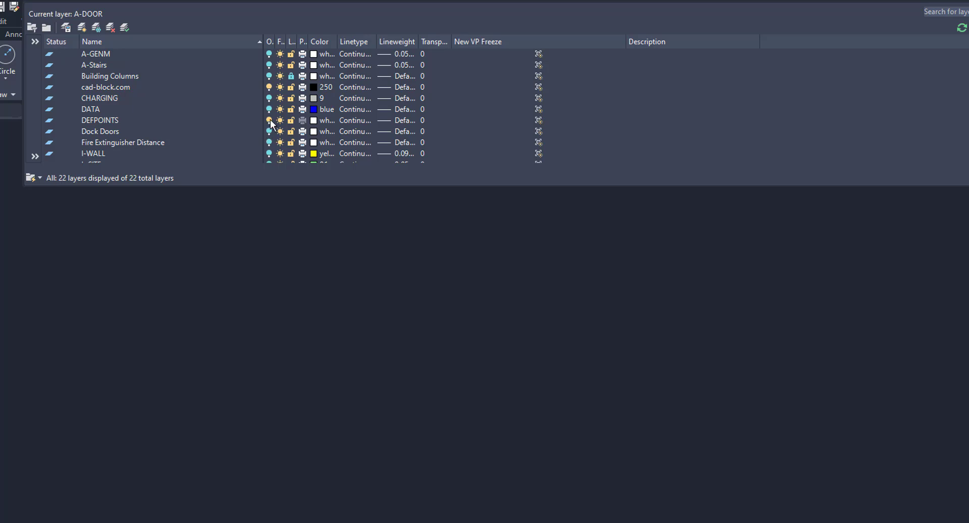
{"action": "scroll", "coordinate": [229, 134], "scroll_direction": "down", "scroll_amount": 3}
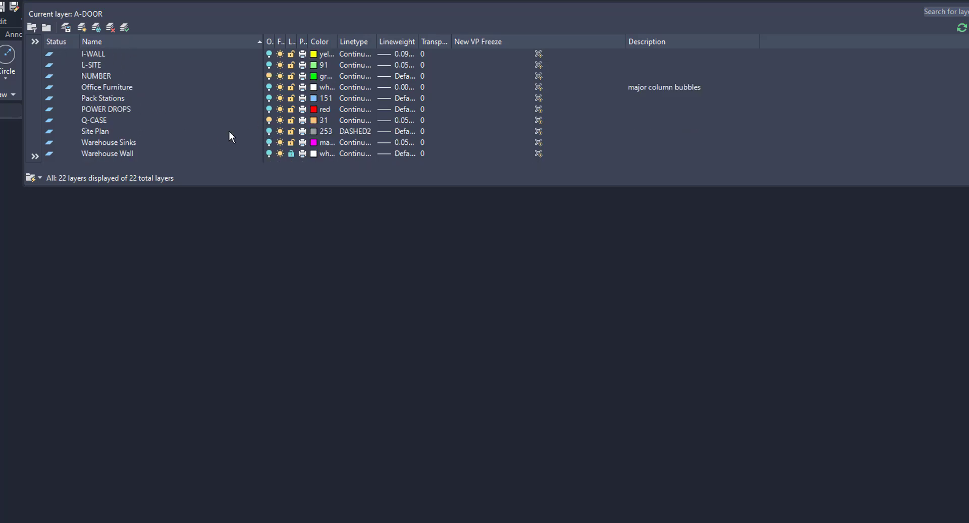
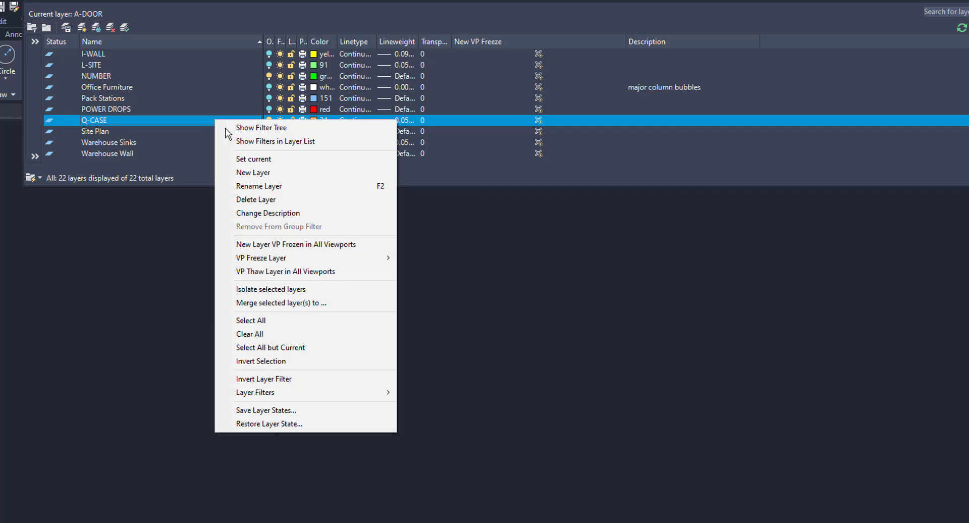
{"action": "left_click", "coordinate": [256, 200]}
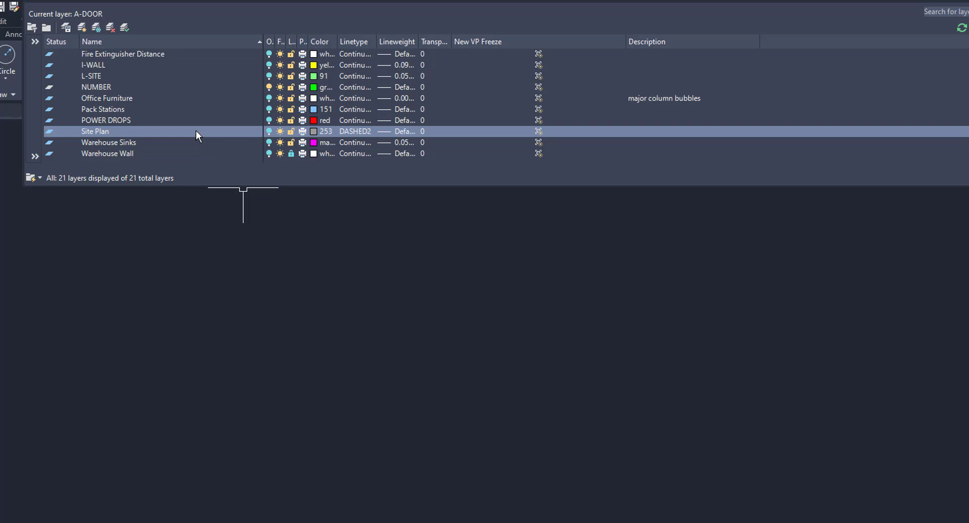
Step: Delete the unused NUMBER layer from the layer list
{"action": "left_click", "coordinate": [121, 89]}
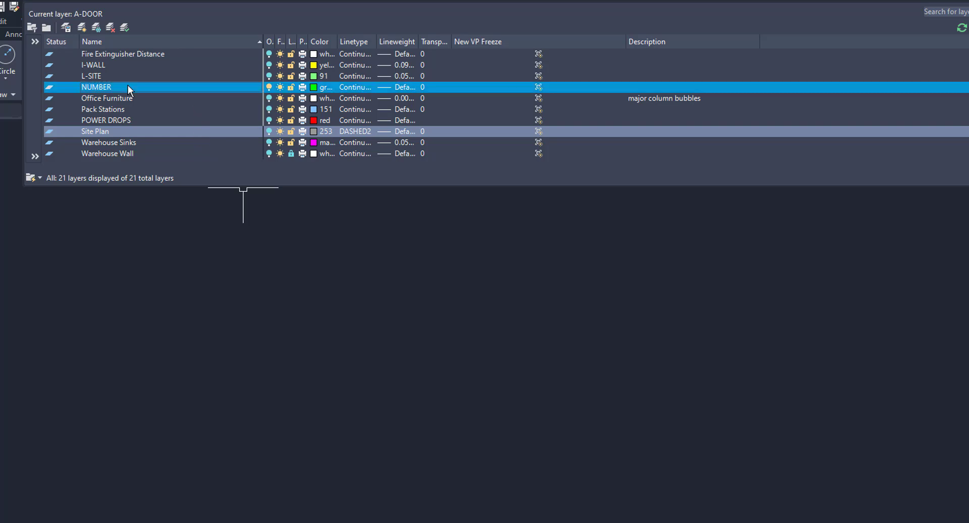
{"action": "right_click", "coordinate": [116, 90]}
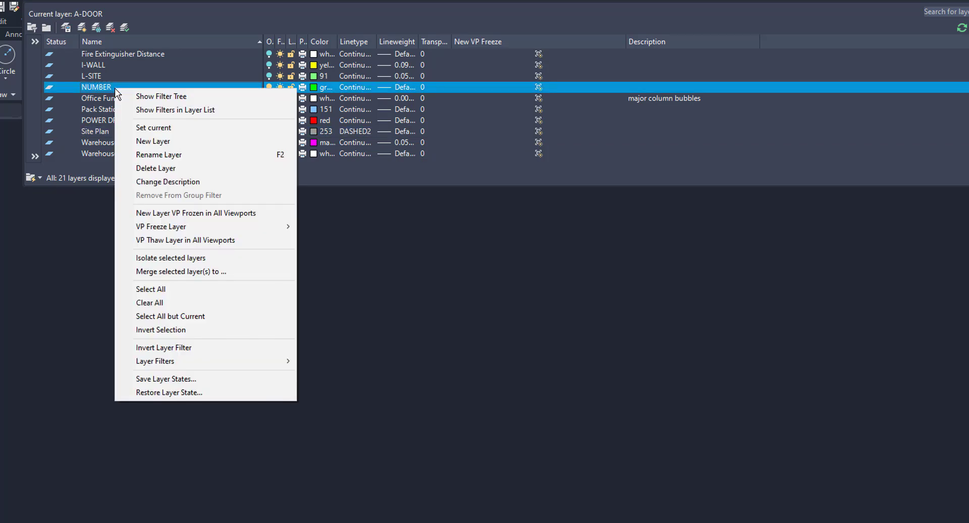
{"action": "left_click", "coordinate": [162, 168]}
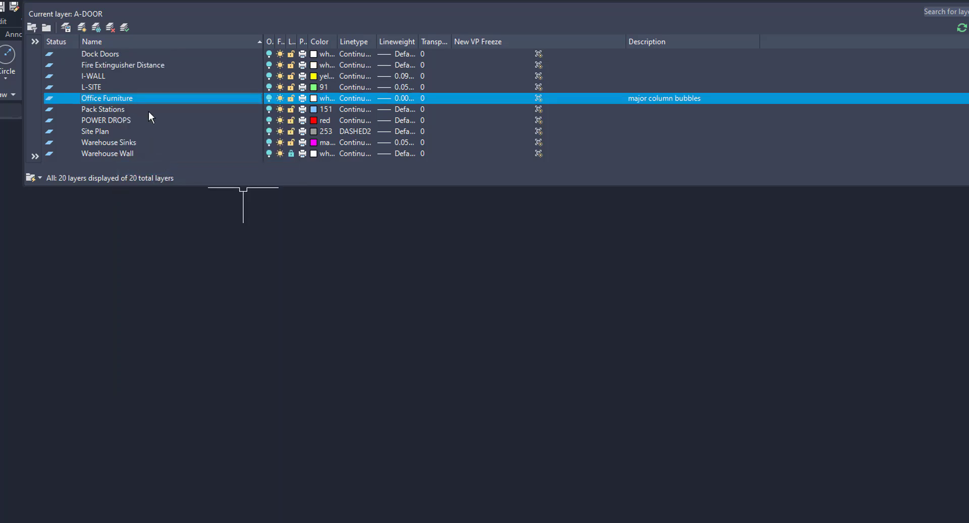
Step: Delete the unused cad-block.com layer from the layer list
{"action": "left_click", "coordinate": [200, 131]}
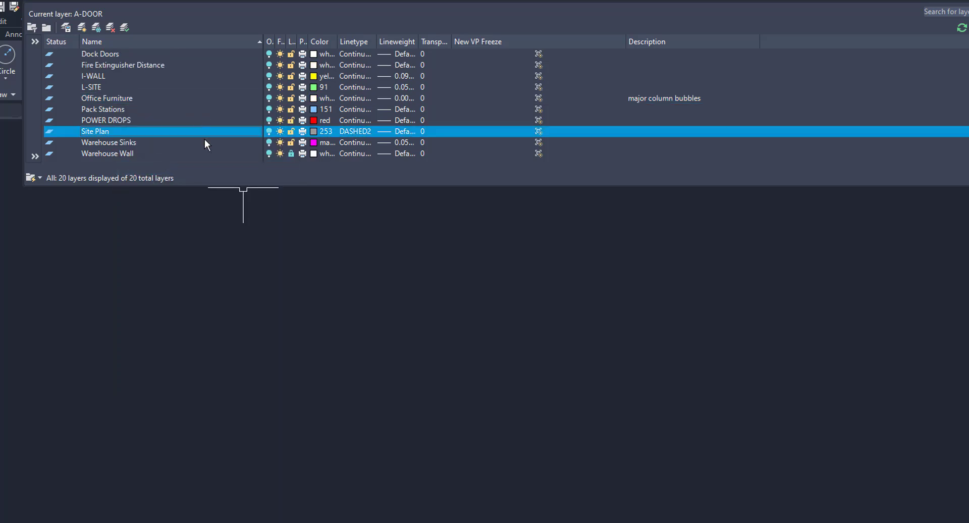
{"action": "scroll", "coordinate": [187, 121], "scroll_direction": "up", "scroll_amount": 1}
{"action": "scroll", "coordinate": [183, 119], "scroll_direction": "up", "scroll_amount": 3}
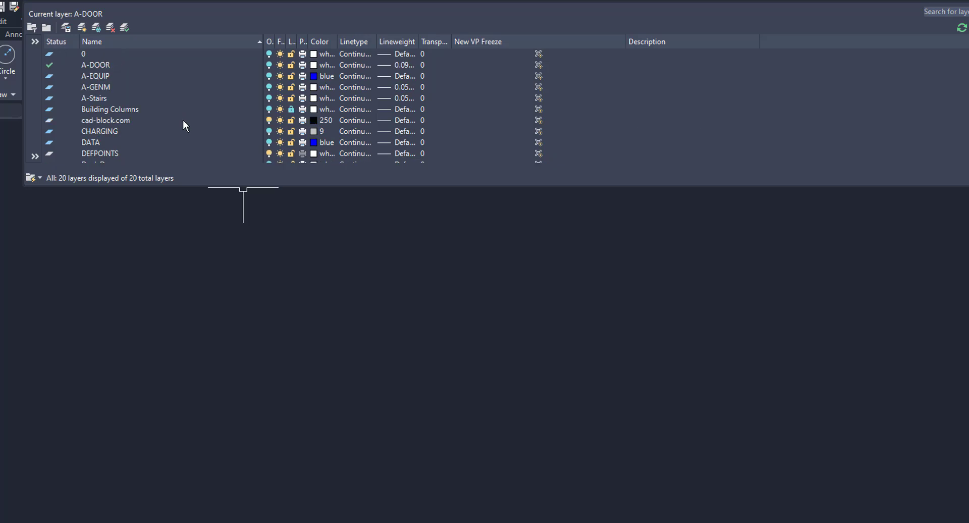
{"action": "left_click", "coordinate": [118, 123]}
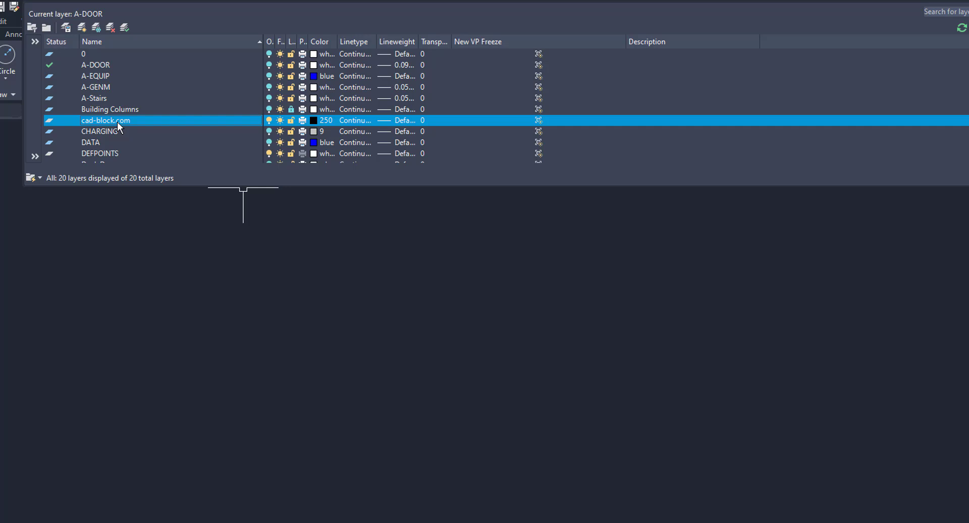
{"action": "right_click", "coordinate": [118, 126]}
{"action": "left_click", "coordinate": [161, 203]}
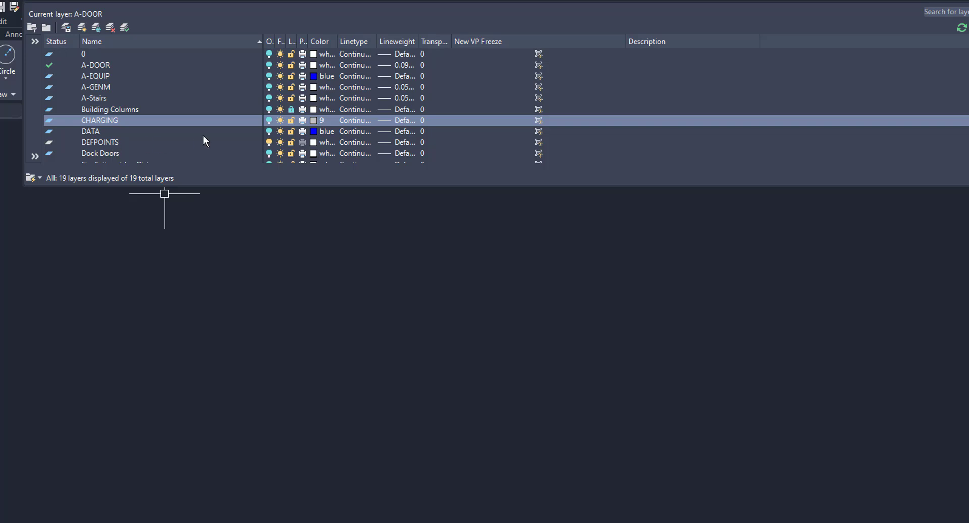
Step: Try to delete the DEFPOINTS layer from the layer list
{"action": "scroll", "coordinate": [205, 141], "scroll_direction": "down", "scroll_amount": 3}
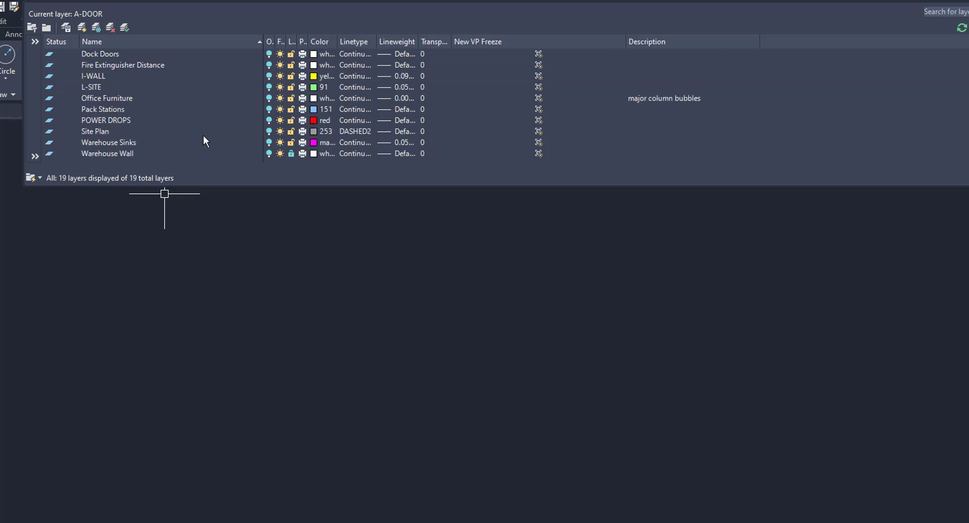
{"action": "scroll", "coordinate": [206, 141], "scroll_direction": "up", "scroll_amount": 1}
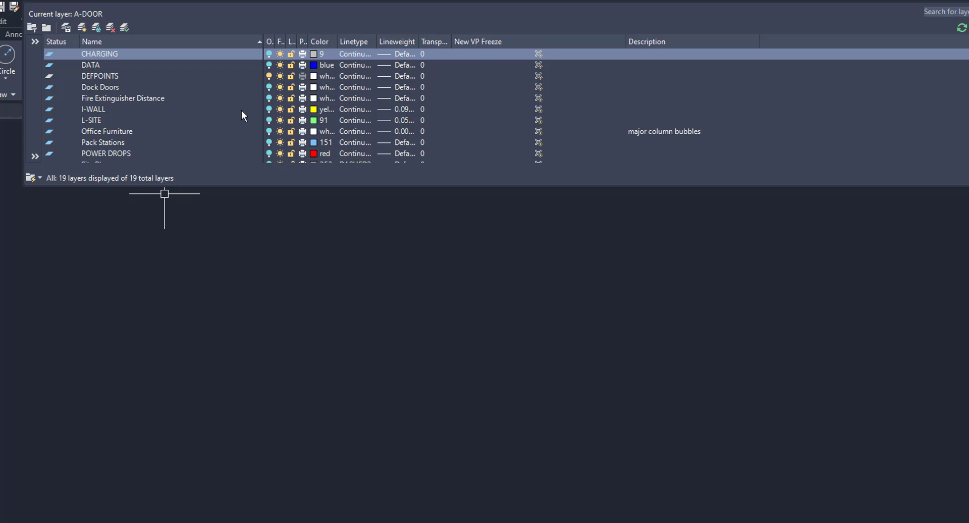
{"action": "right_click", "coordinate": [104, 74]}
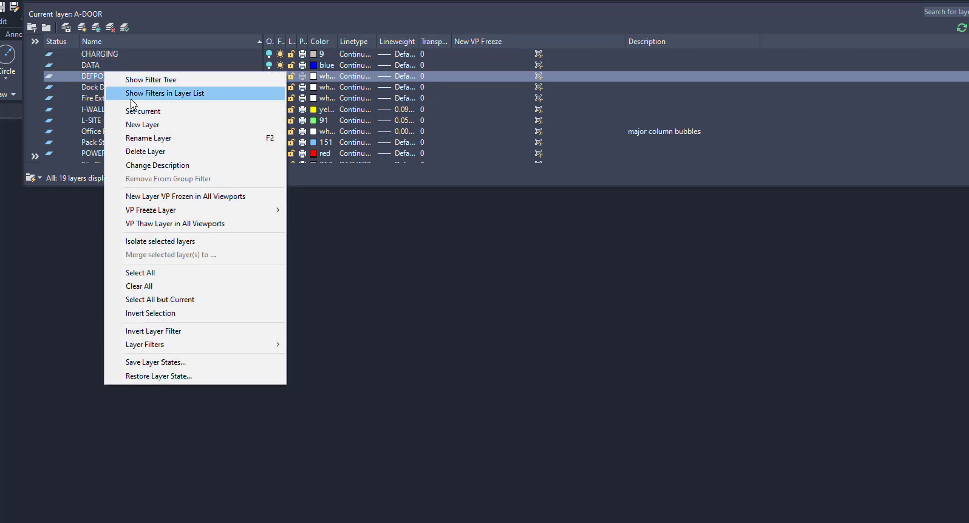
{"action": "left_click", "coordinate": [159, 152]}
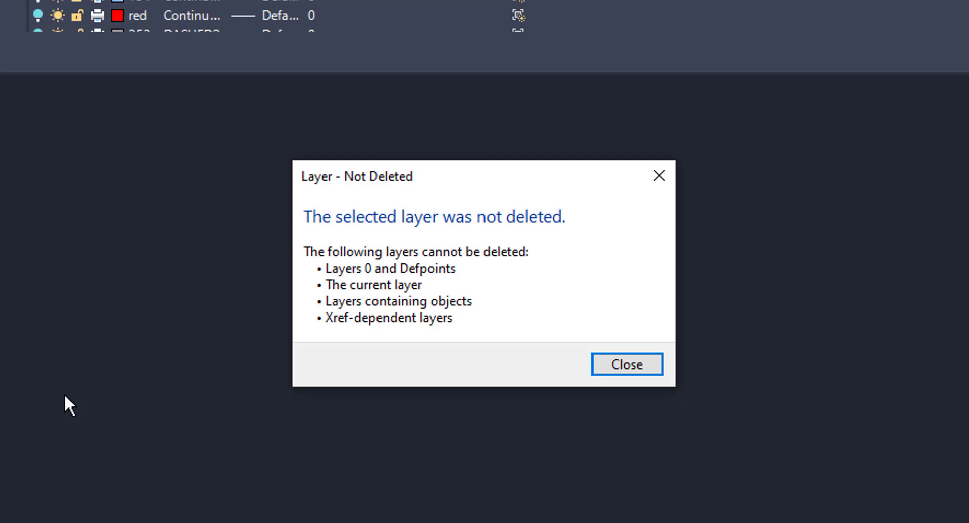
{"action": "left_click", "coordinate": [619, 364]}
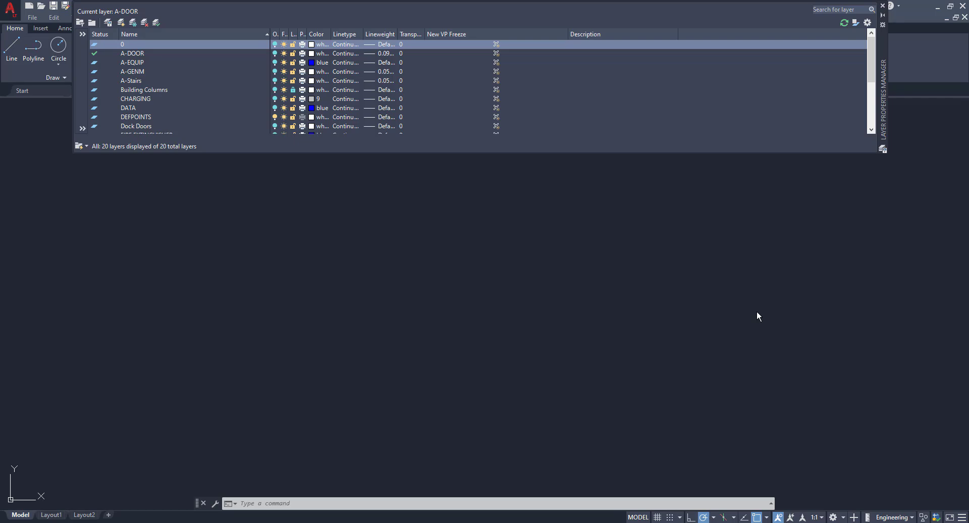
Step: Turn layer 0 back on in the layer list
{"action": "left_click", "coordinate": [274, 44]}
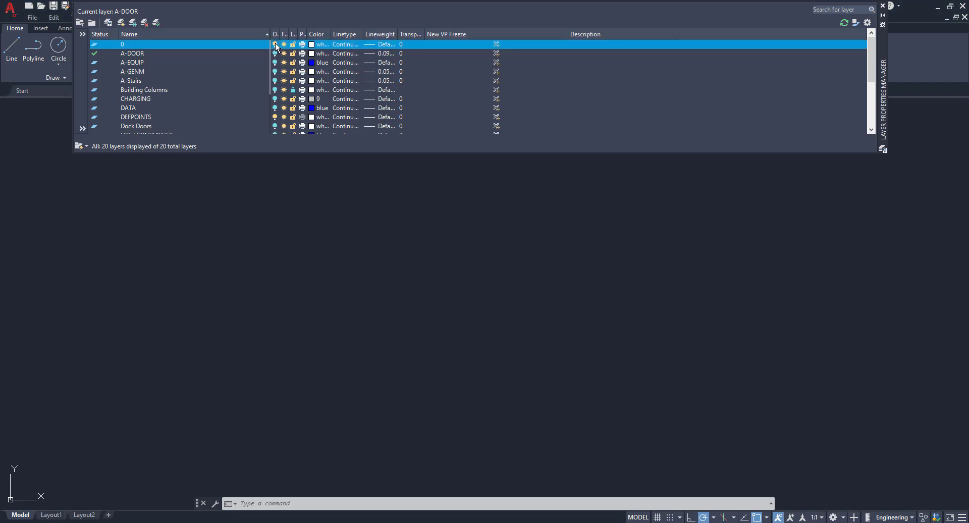
Step: Create a new layer named GUARD RAIL in the layer list
{"action": "scroll", "coordinate": [431, 321], "scroll_direction": "up", "scroll_amount": 3}
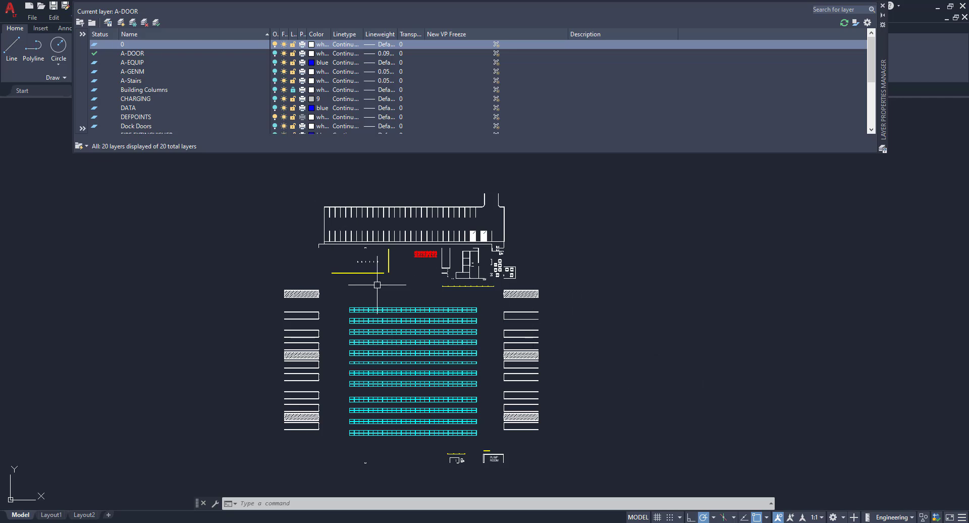
{"action": "scroll", "coordinate": [381, 274], "scroll_direction": "up", "scroll_amount": 4}
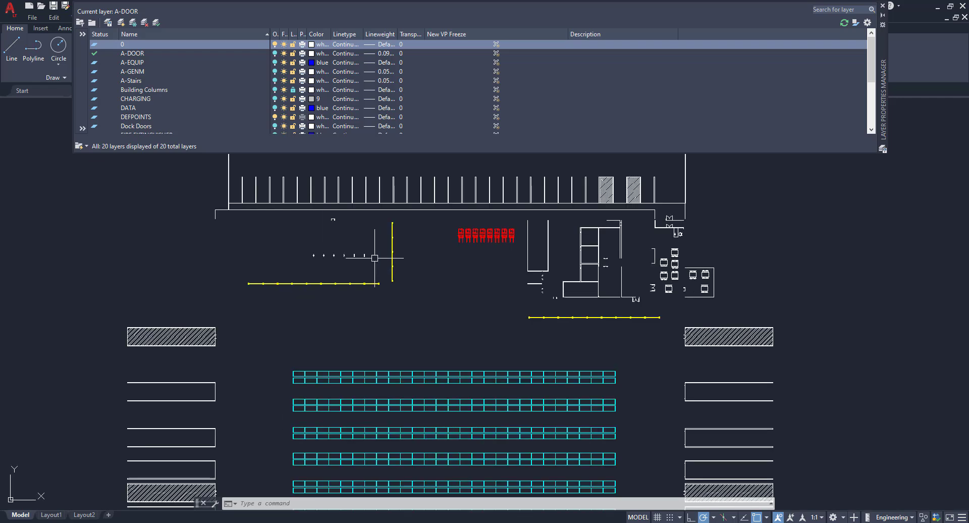
{"action": "scroll", "coordinate": [214, 64], "scroll_direction": "down", "scroll_amount": 1}
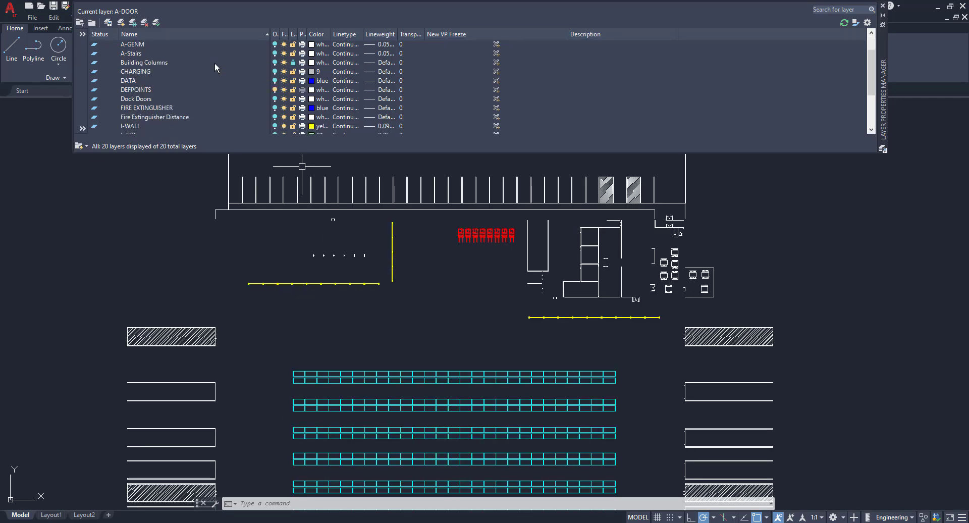
{"action": "scroll", "coordinate": [215, 64], "scroll_direction": "down", "scroll_amount": 3}
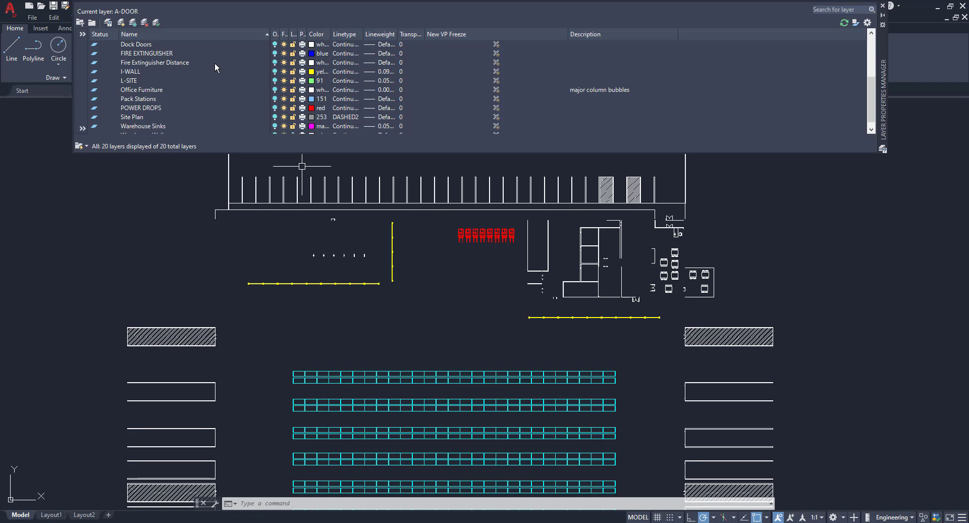
{"action": "scroll", "coordinate": [214, 90], "scroll_direction": "up", "scroll_amount": 4}
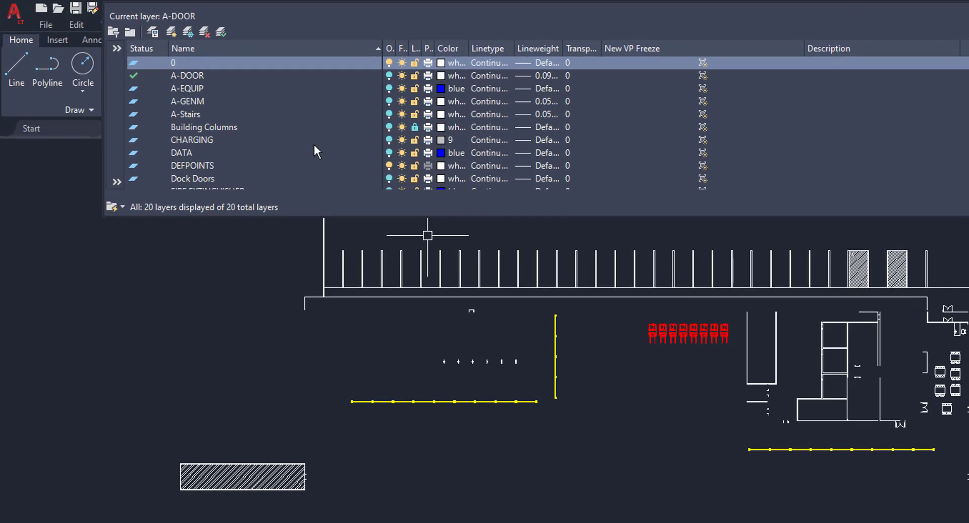
{"action": "right_click", "coordinate": [314, 145]}
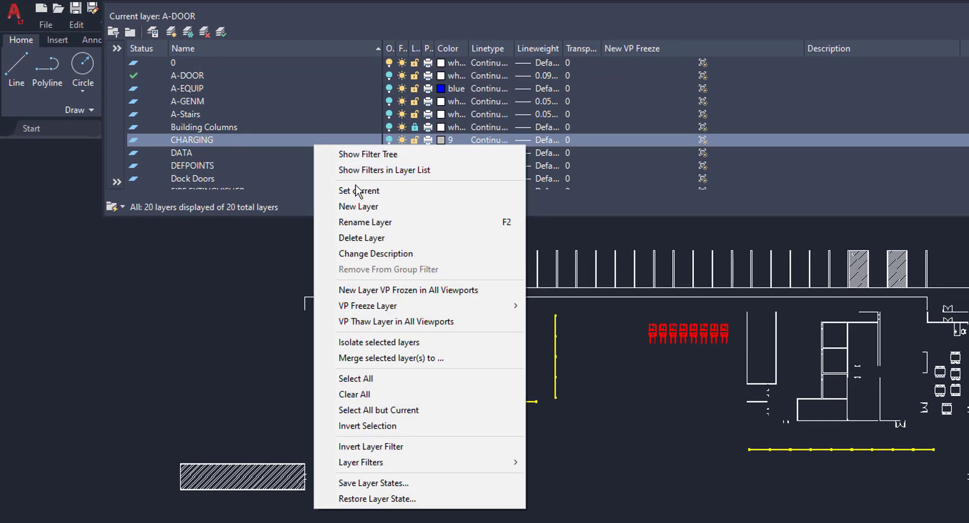
{"action": "left_click", "coordinate": [369, 207]}
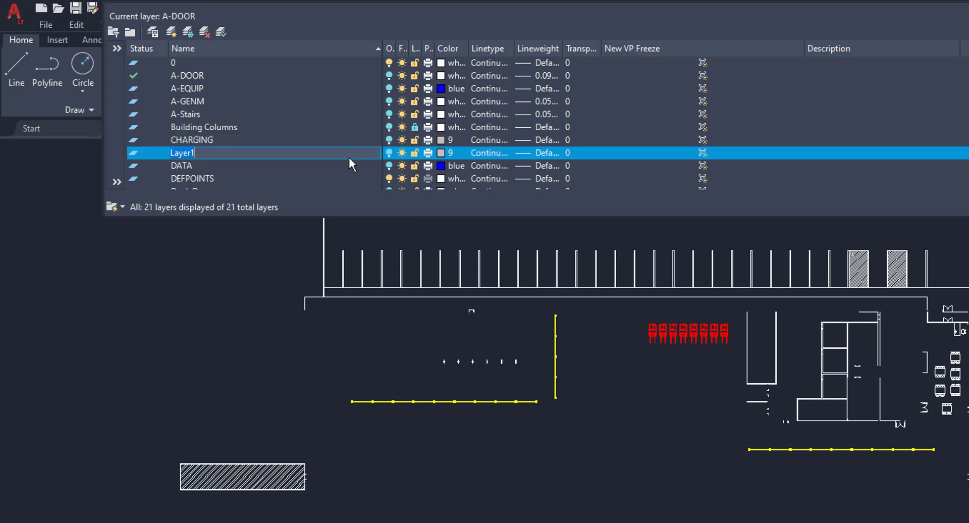
{"action": "type", "text": "Gaurd Rai"}
{"action": "key", "text": "BackSpace"}
{"action": "key", "text": "BackSpace"}
{"action": "key", "text": "BackSpace"}
{"action": "key", "text": "BackSpace"}
{"action": "key", "text": "BackSpace"}
{"action": "key", "text": "BackSpace"}
{"action": "key", "text": "BackSpace"}
{"action": "key", "text": "BackSpace"}
{"action": "type", "text": "UARD RAIL"}
{"action": "left_click", "coordinate": [250, 173]}
{"action": "left_click", "coordinate": [232, 154]}
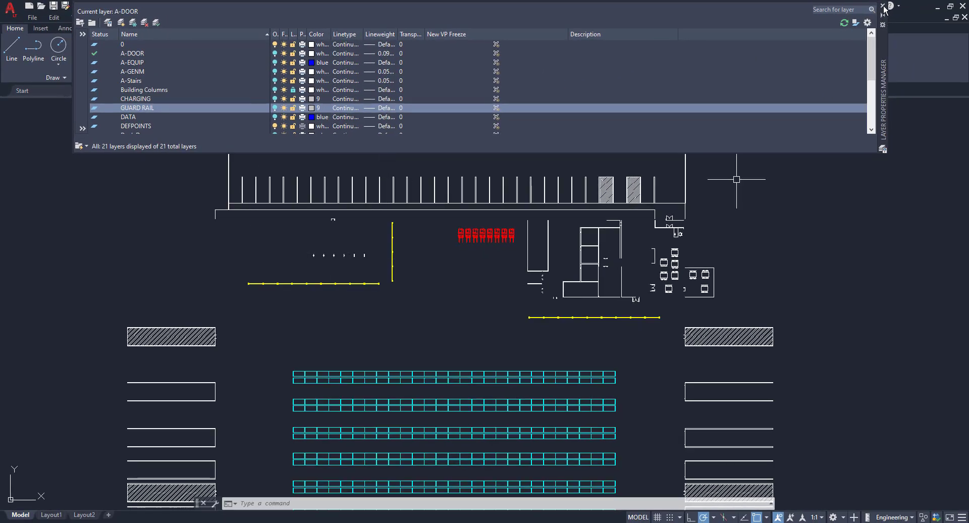
Step: Move all five yellow guard rails, three in the upper warehouse area and two near the pump room, to the GUARD RAIL layer
{"action": "scroll", "coordinate": [401, 274], "scroll_direction": "up", "scroll_amount": 4}
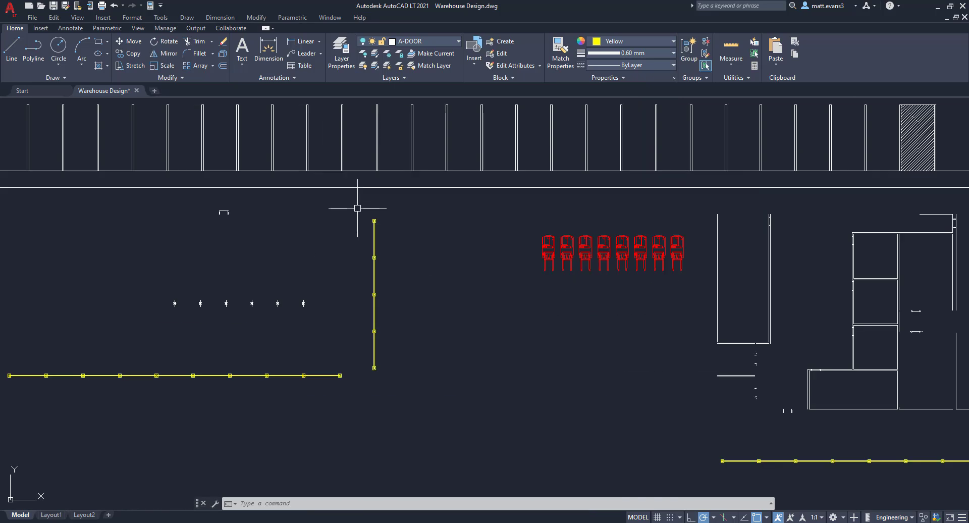
{"action": "left_click", "coordinate": [356, 201]}
{"action": "left_click", "coordinate": [426, 382]}
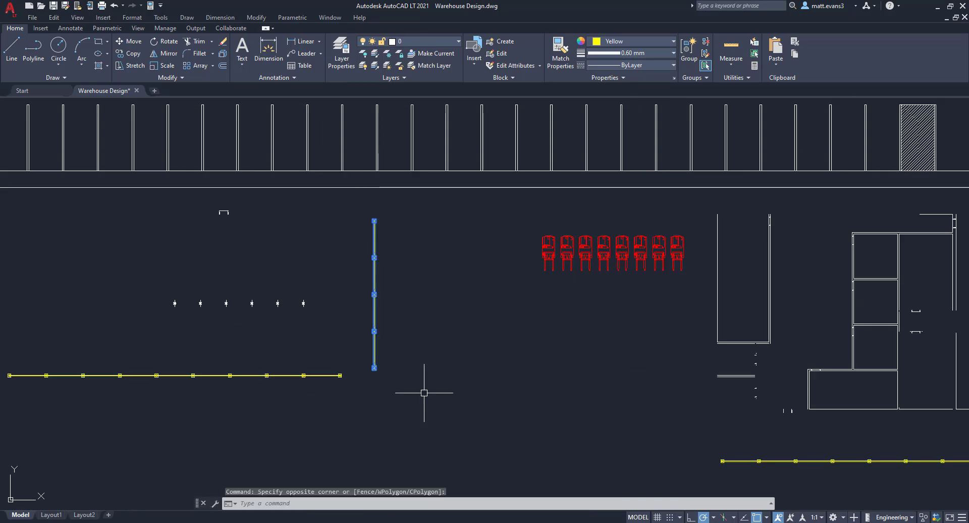
{"action": "middle_click_drag", "start_coordinate": [400, 367], "coordinate": [620, 334]}
{"action": "left_click", "coordinate": [210, 329]}
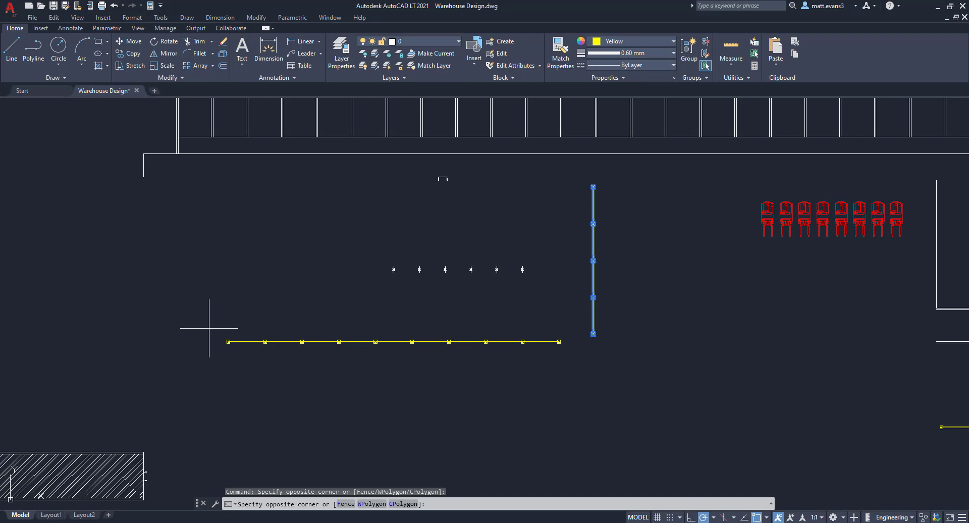
{"action": "left_click", "coordinate": [570, 382]}
{"action": "scroll", "coordinate": [570, 383], "scroll_direction": "down", "scroll_amount": 2}
{"action": "middle_click_drag", "start_coordinate": [725, 379], "coordinate": [470, 389]}
{"action": "left_click", "coordinate": [534, 382]}
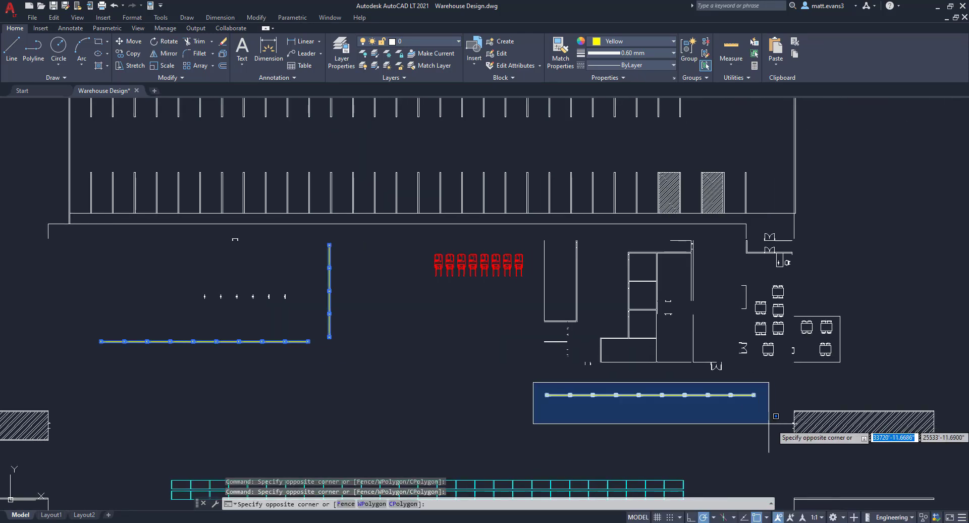
{"action": "left_click", "coordinate": [773, 416]}
{"action": "scroll", "coordinate": [773, 415], "scroll_direction": "down", "scroll_amount": 3}
{"action": "middle_click_drag", "start_coordinate": [536, 417], "coordinate": [512, 139]}
{"action": "scroll", "coordinate": [524, 417], "scroll_direction": "up", "scroll_amount": 5}
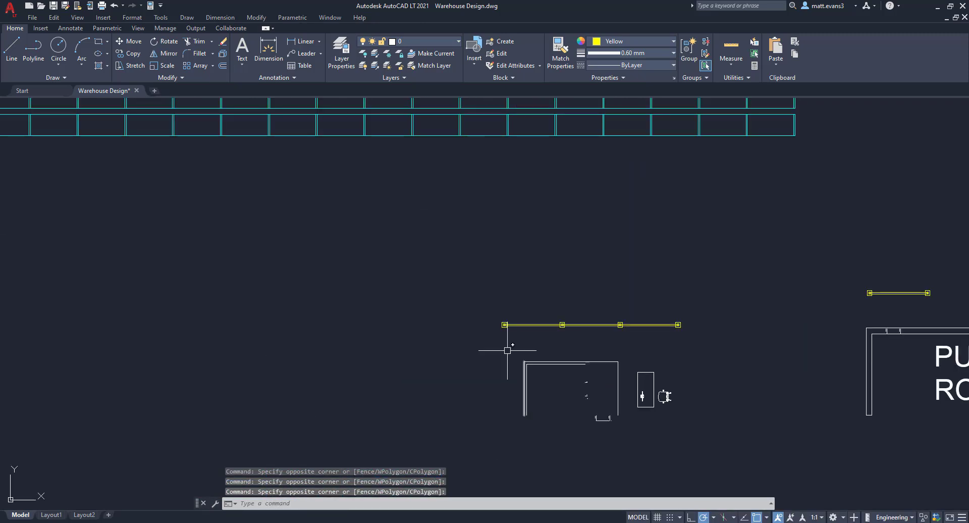
{"action": "left_click", "coordinate": [477, 298]}
{"action": "left_click", "coordinate": [705, 338]}
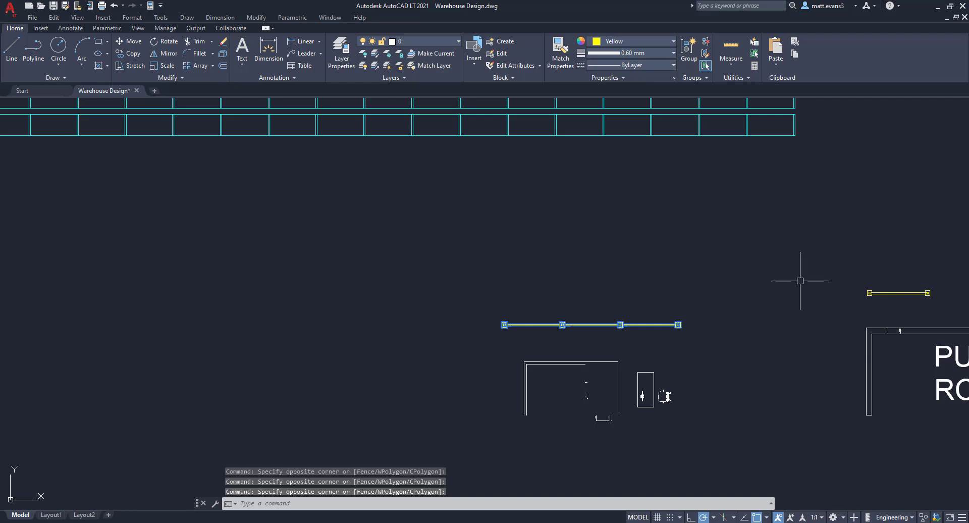
{"action": "left_click", "coordinate": [837, 265]}
{"action": "left_click", "coordinate": [948, 303]}
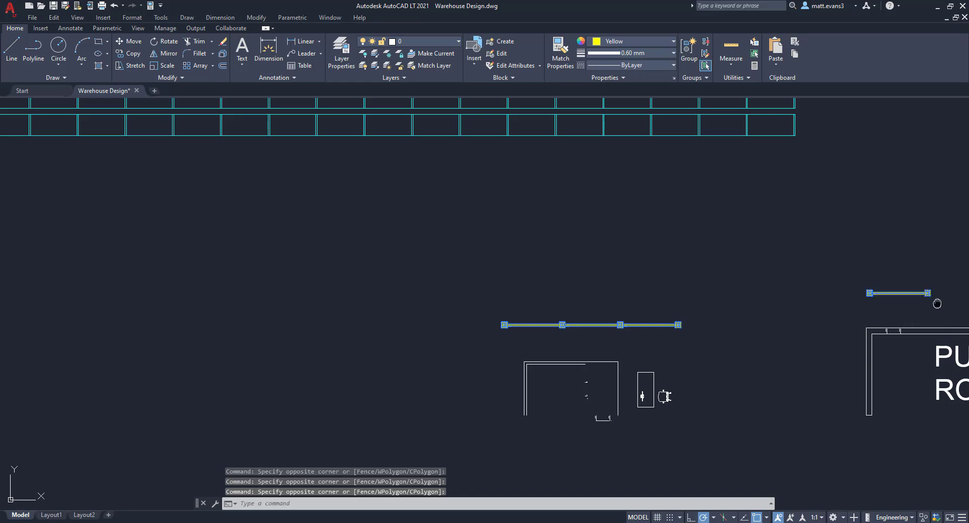
{"action": "scroll", "coordinate": [713, 333], "scroll_direction": "down", "scroll_amount": 3}
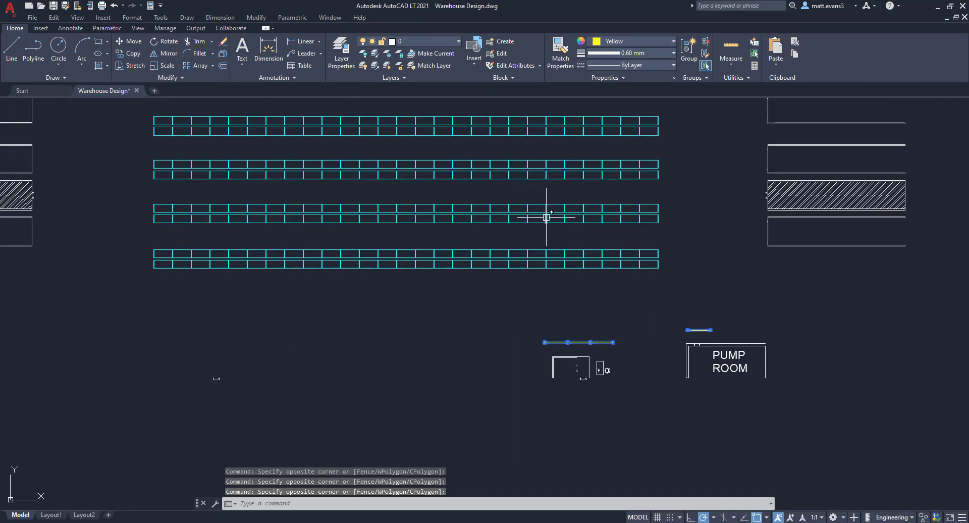
{"action": "middle_click_drag", "start_coordinate": [461, 152], "coordinate": [473, 333]}
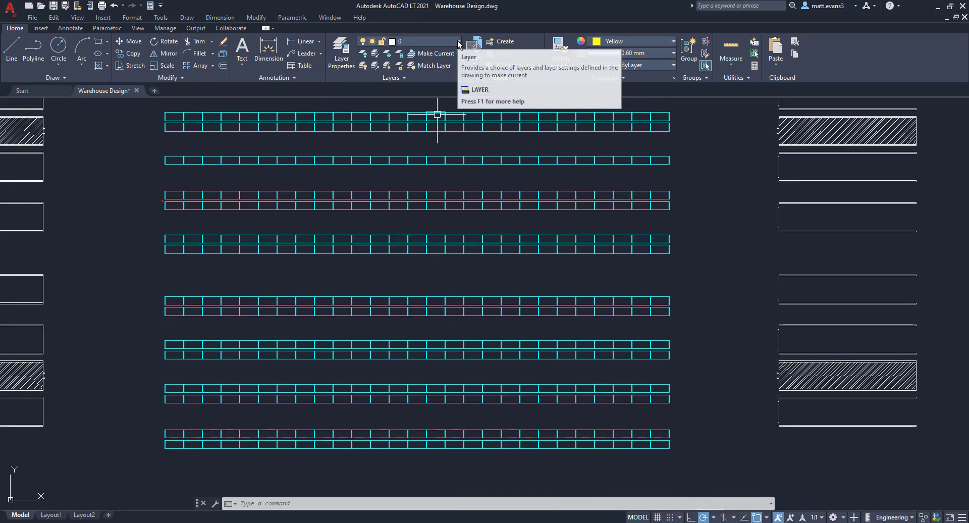
{"action": "left_click", "coordinate": [459, 42]}
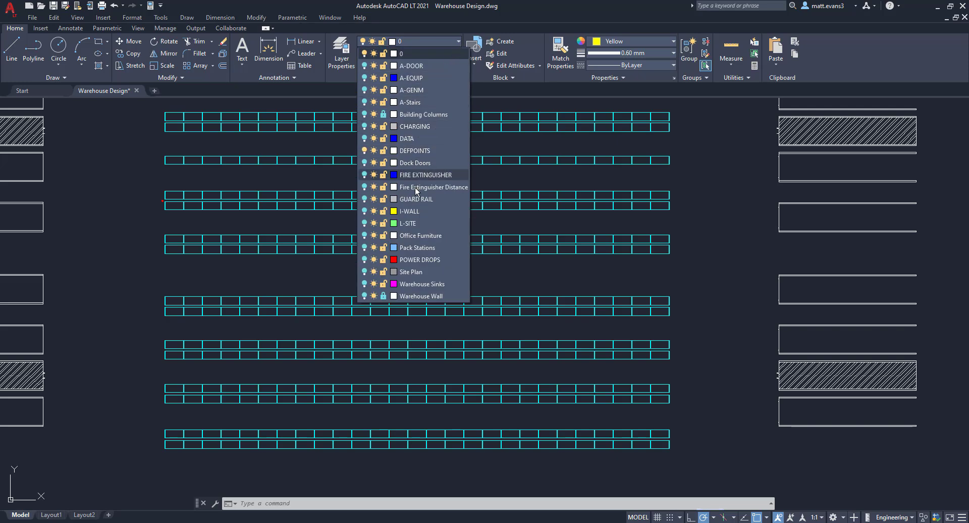
{"action": "left_click", "coordinate": [412, 200]}
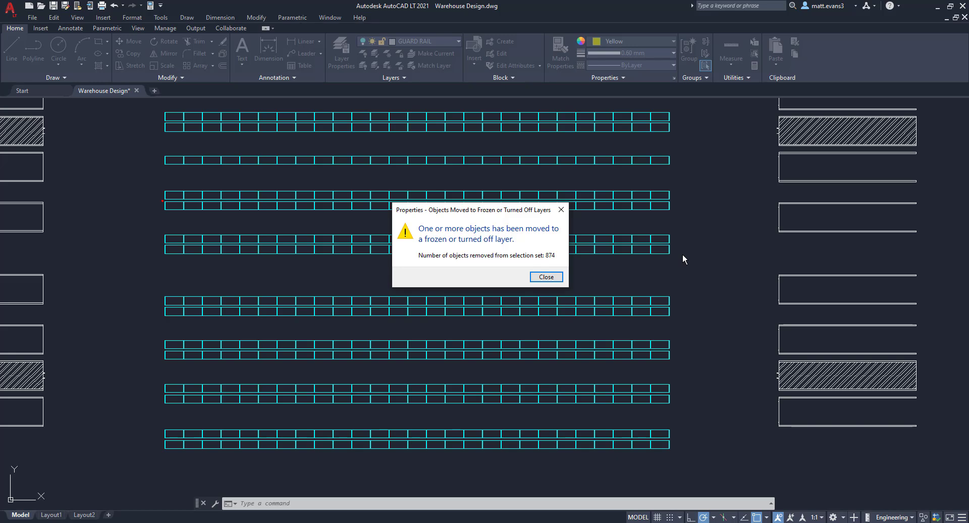
{"action": "left_click", "coordinate": [547, 278]}
Step: Turn the GUARD RAIL layer on to check its contents, and turn it off again
{"action": "scroll", "coordinate": [704, 303], "scroll_direction": "down", "scroll_amount": 2}
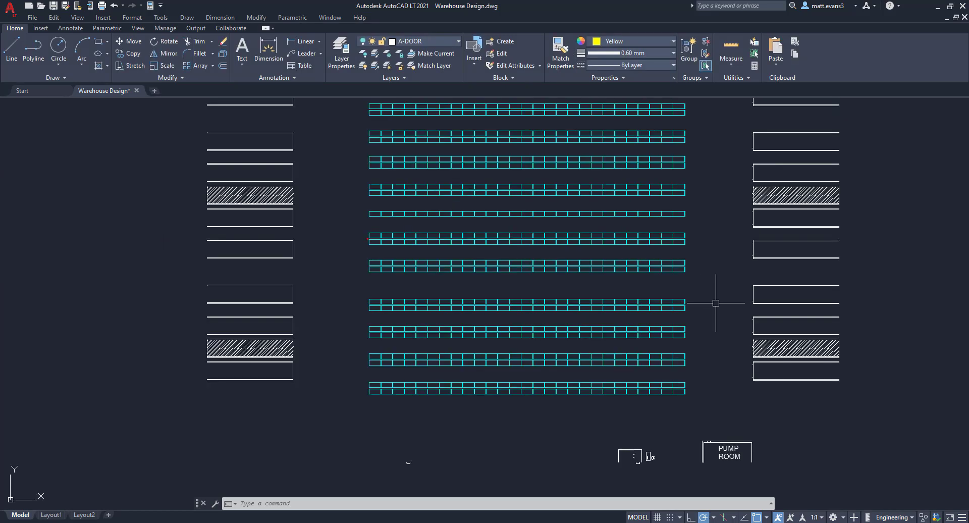
{"action": "scroll", "coordinate": [681, 334], "scroll_direction": "down", "scroll_amount": 2}
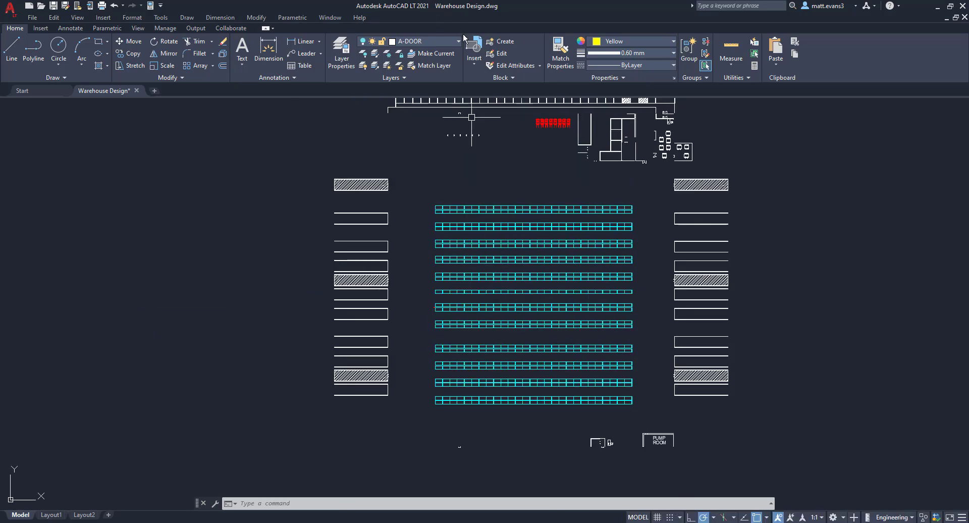
{"action": "left_click", "coordinate": [459, 42]}
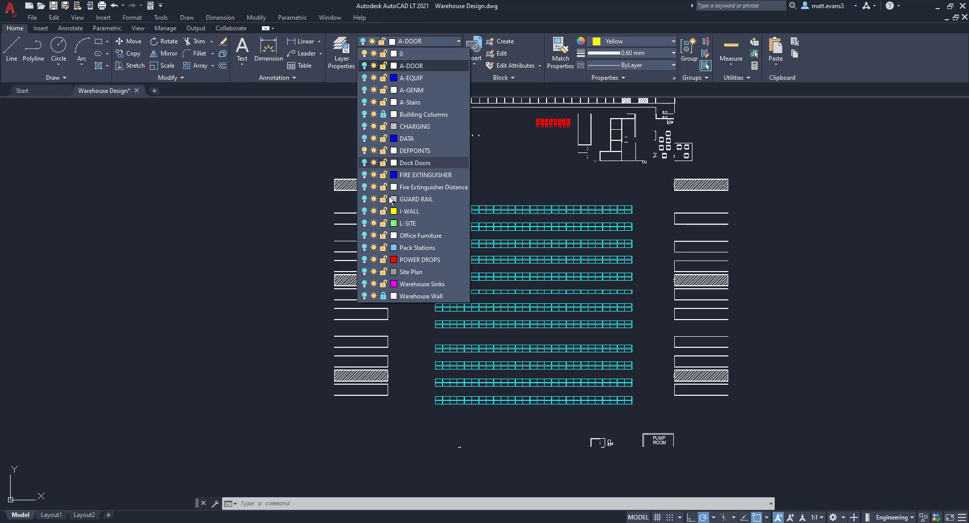
{"action": "left_click", "coordinate": [365, 199]}
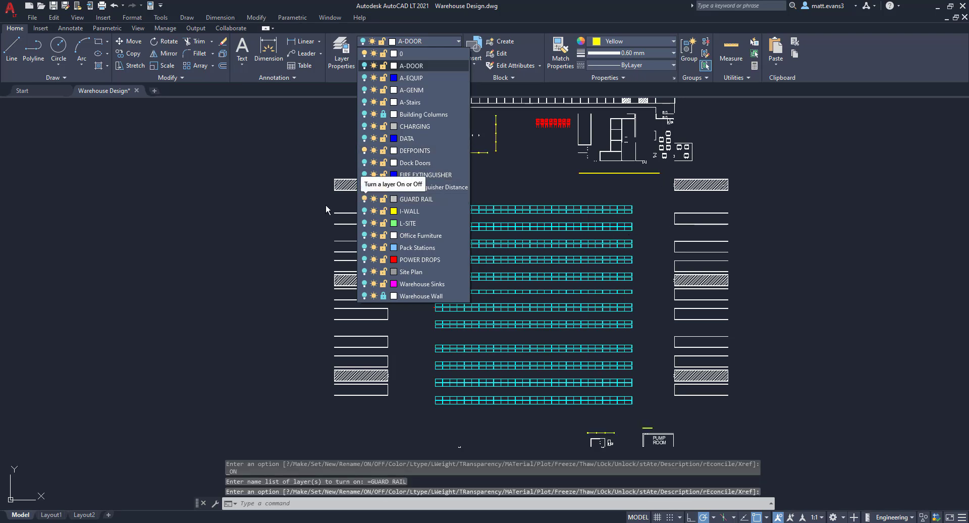
{"action": "left_click", "coordinate": [365, 199]}
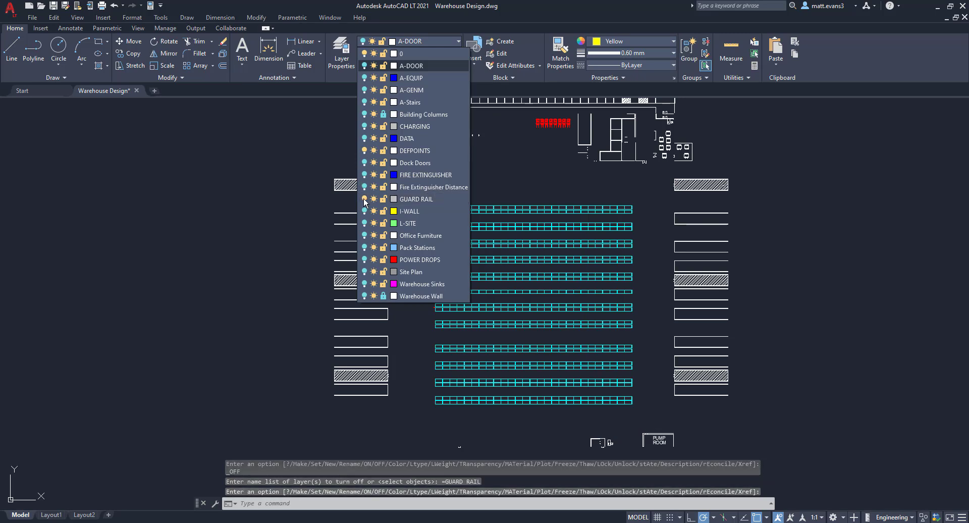
{"action": "left_click", "coordinate": [510, 176]}
Step: Create a new layer named FORKLIFT and close the layer list
{"action": "left_click", "coordinate": [341, 50]}
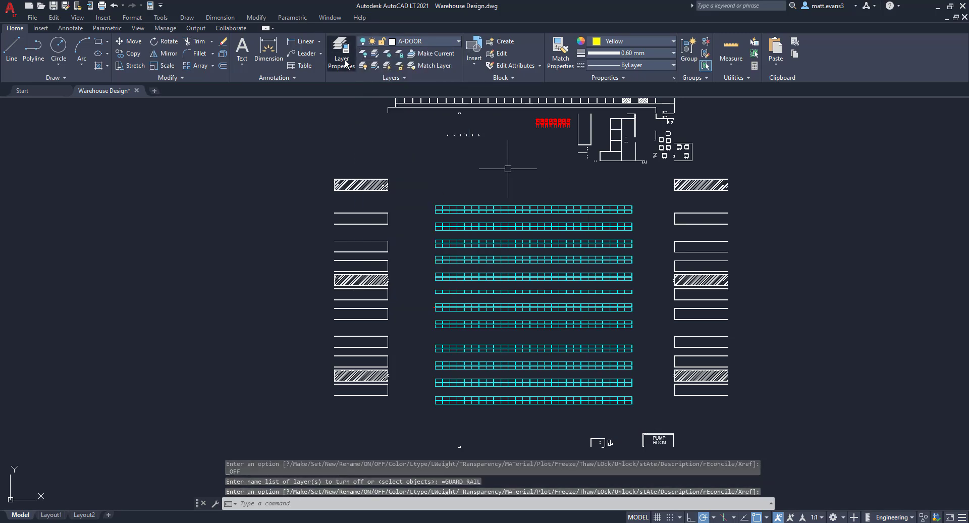
{"action": "scroll", "coordinate": [262, 78], "scroll_direction": "down", "scroll_amount": 2}
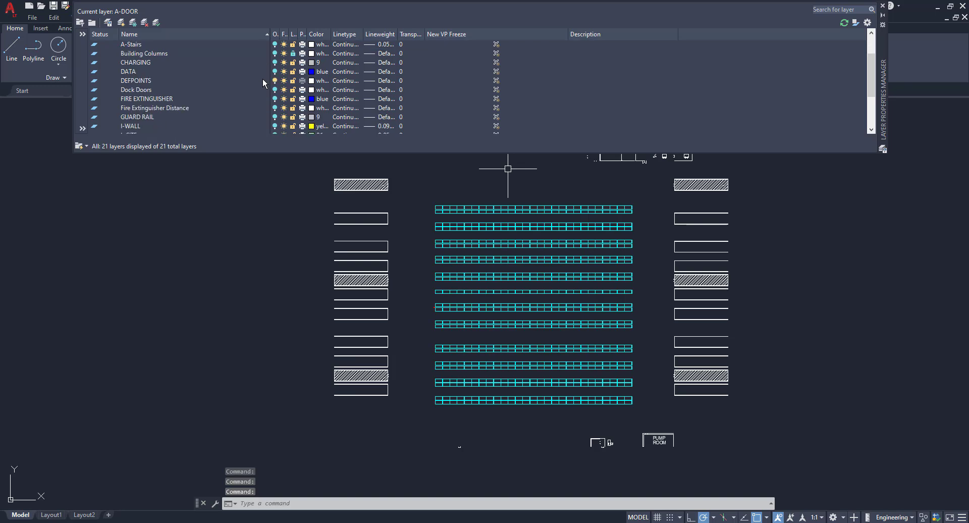
{"action": "scroll", "coordinate": [262, 79], "scroll_direction": "down", "scroll_amount": 2}
{"action": "scroll", "coordinate": [263, 78], "scroll_direction": "up", "scroll_amount": 4}
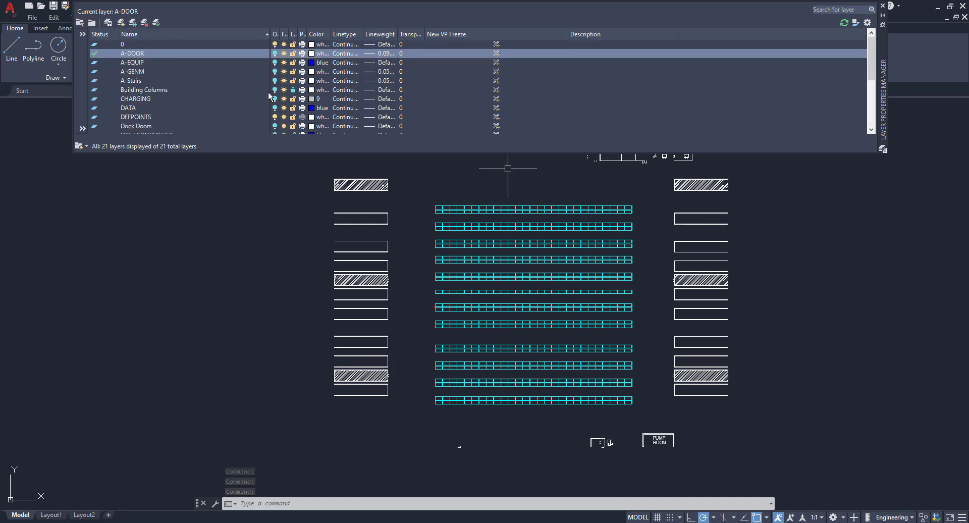
{"action": "right_click", "coordinate": [223, 92]}
{"action": "left_click", "coordinate": [266, 138]}
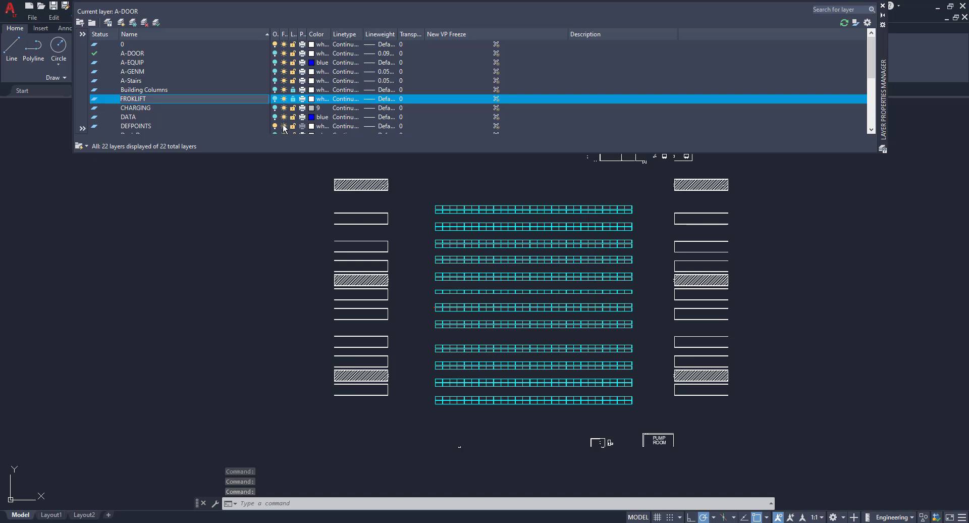
{"action": "key", "text": "BackSpace"}
{"action": "key", "text": "BackSpace"}
{"action": "key", "text": "BackSpace"}
{"action": "key", "text": "BackSpace"}
{"action": "key", "text": "BackSpace"}
{"action": "key", "text": "BackSpace"}
{"action": "type", "text": "OR"}
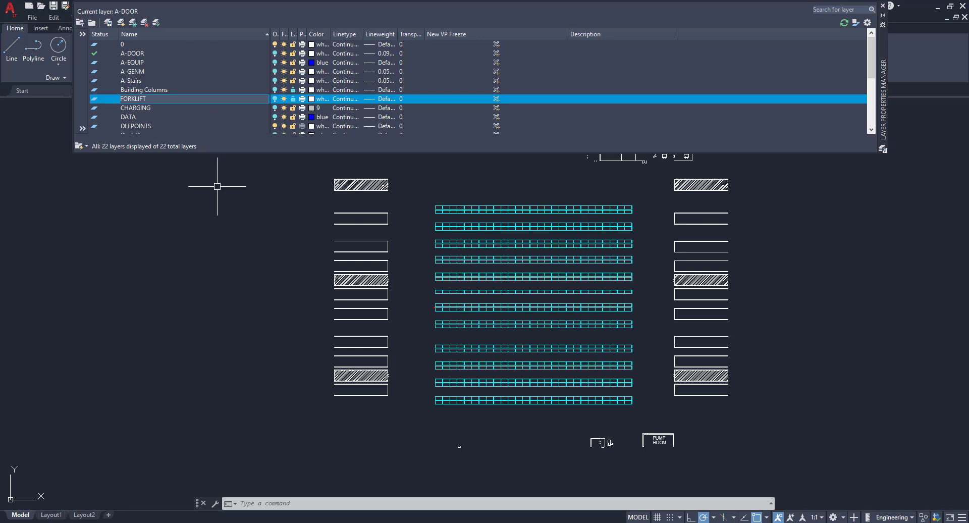
{"action": "key", "text": "Escape"}
{"action": "left_click", "coordinate": [884, 8]}
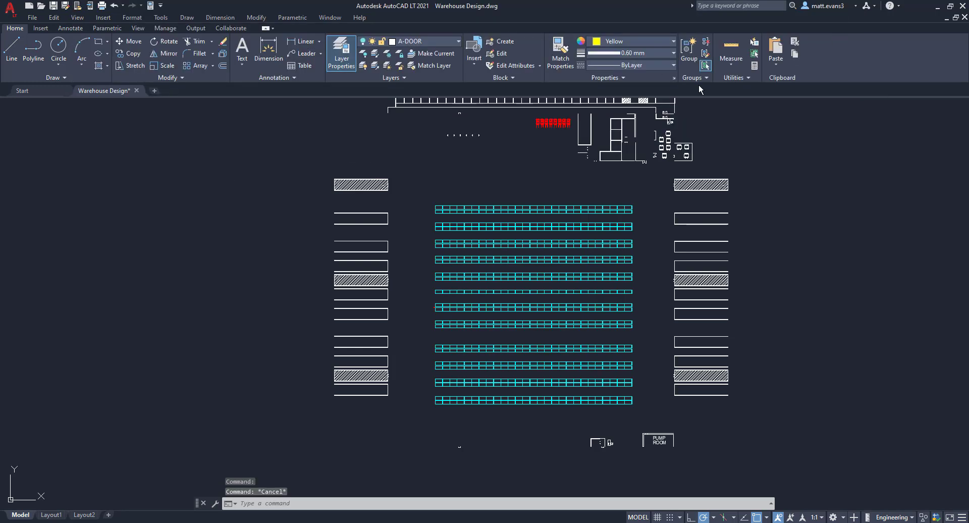
Step: Move the row of red forklifts to the FORKLIFT layer
{"action": "scroll", "coordinate": [532, 151], "scroll_direction": "up", "scroll_amount": 4}
{"action": "left_click", "coordinate": [508, 151]}
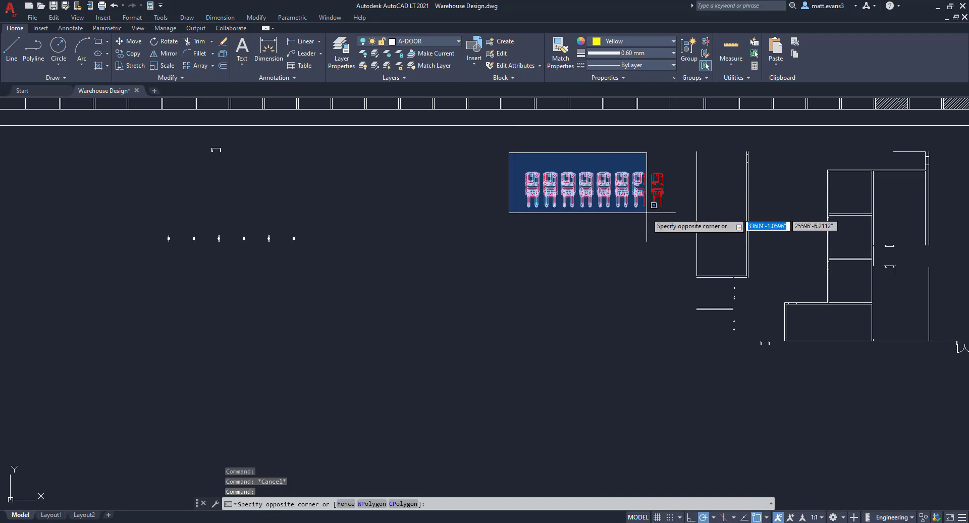
{"action": "left_click", "coordinate": [672, 219]}
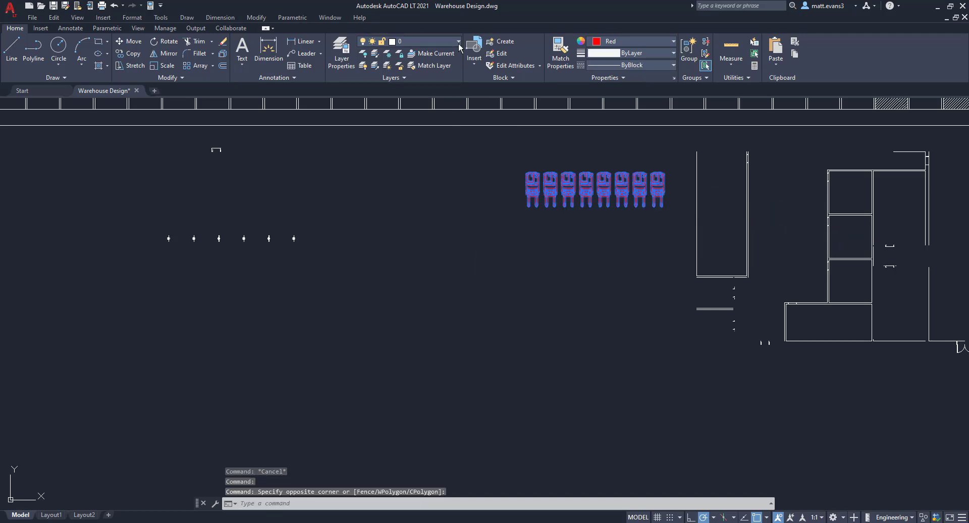
{"action": "left_click", "coordinate": [458, 41]}
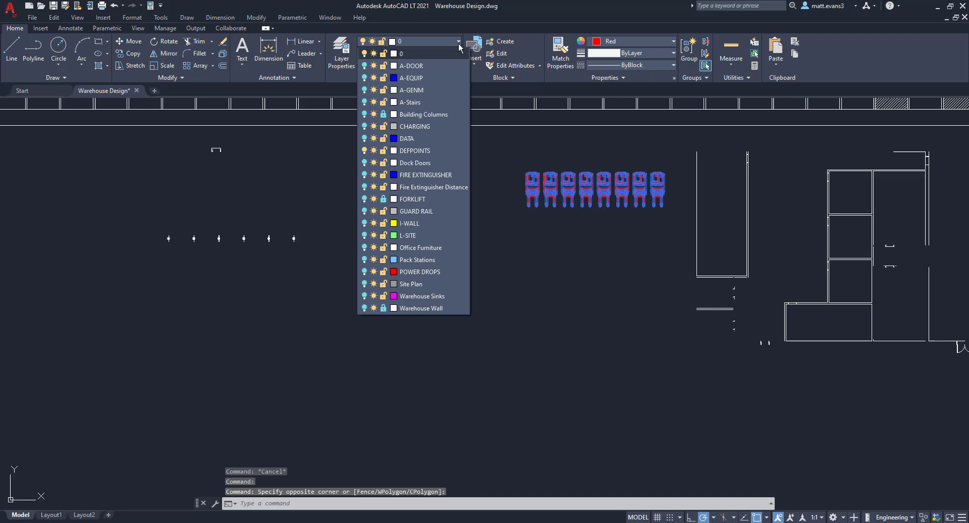
{"action": "left_click", "coordinate": [414, 199]}
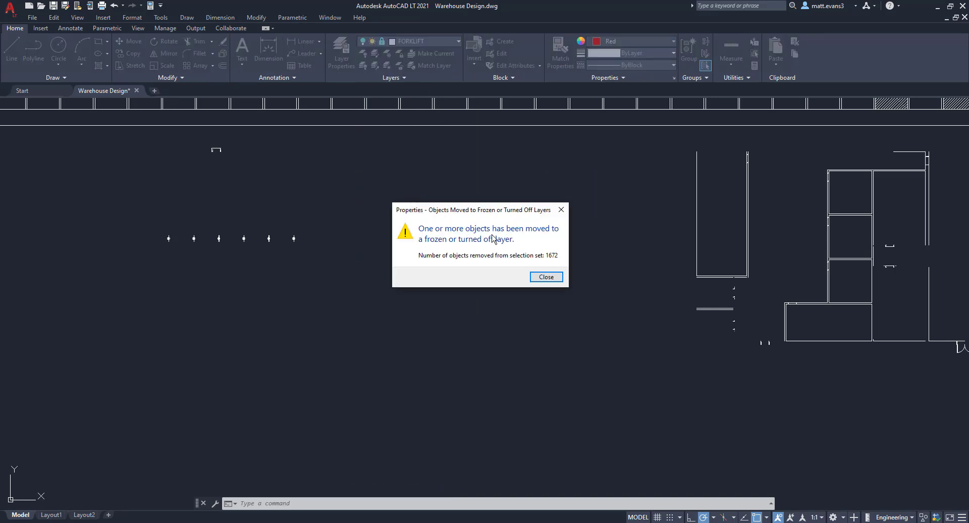
{"action": "left_click", "coordinate": [546, 277]}
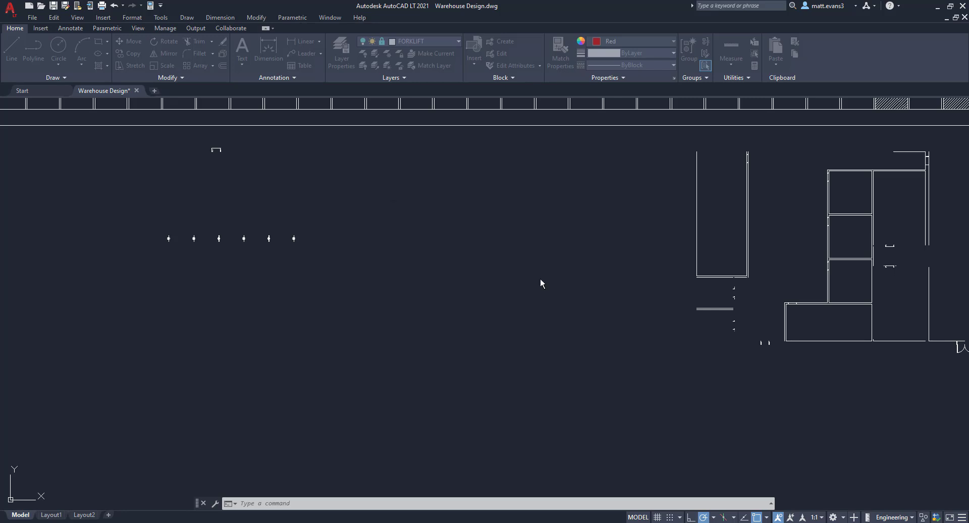
Step: Turn the FORKLIFT layer on to check its contents, and unlock the layer
{"action": "left_click", "coordinate": [458, 41]}
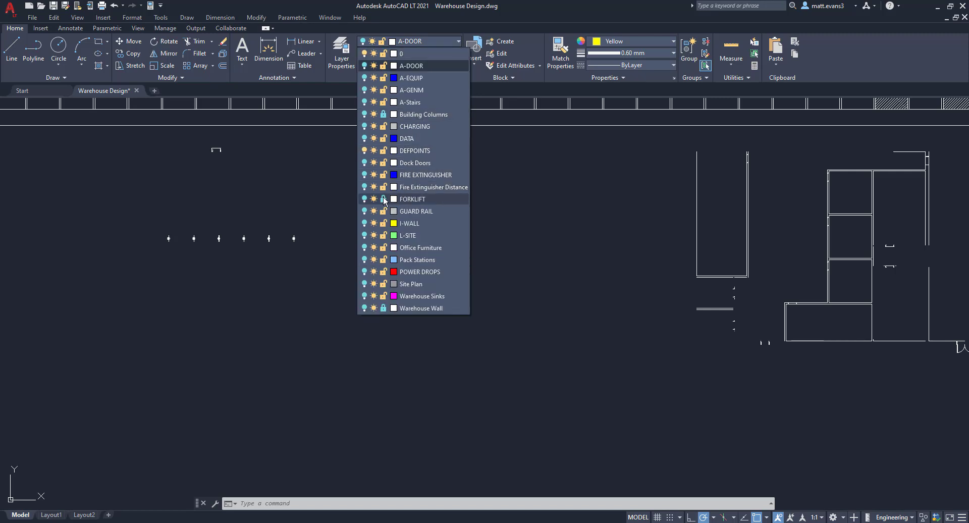
{"action": "left_click", "coordinate": [364, 199]}
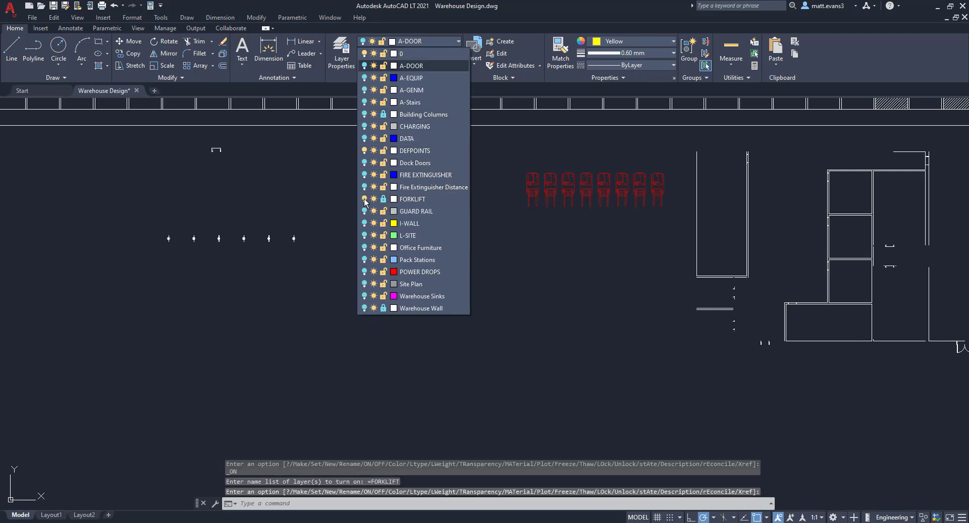
{"action": "left_click", "coordinate": [384, 200]}
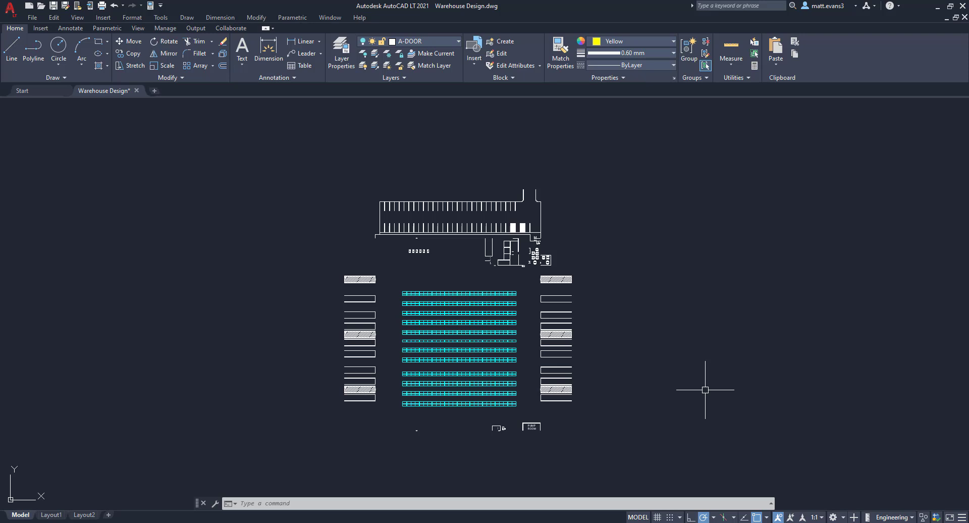
Step: Open the layer properties, turn the A-DOOR layer on to check its contents, and turn it off again
{"action": "left_click", "coordinate": [338, 61]}
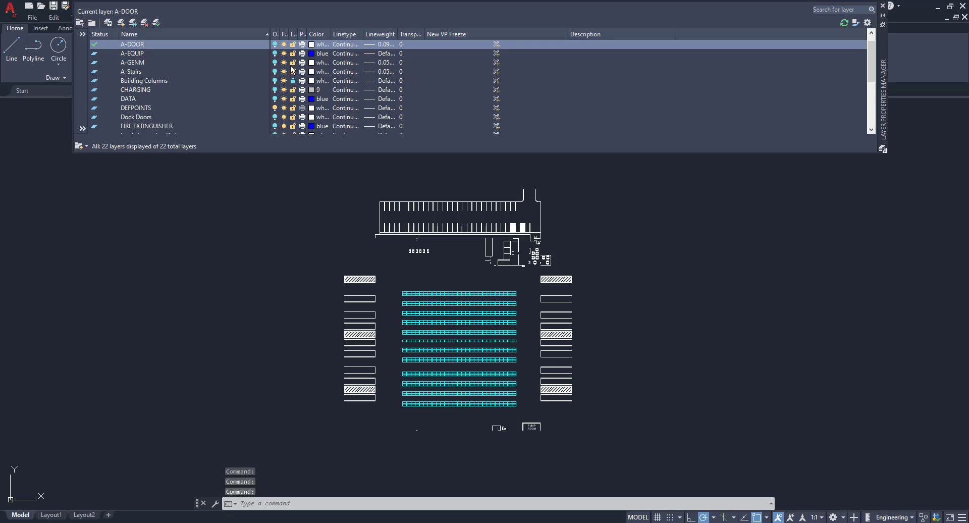
{"action": "left_click", "coordinate": [275, 45]}
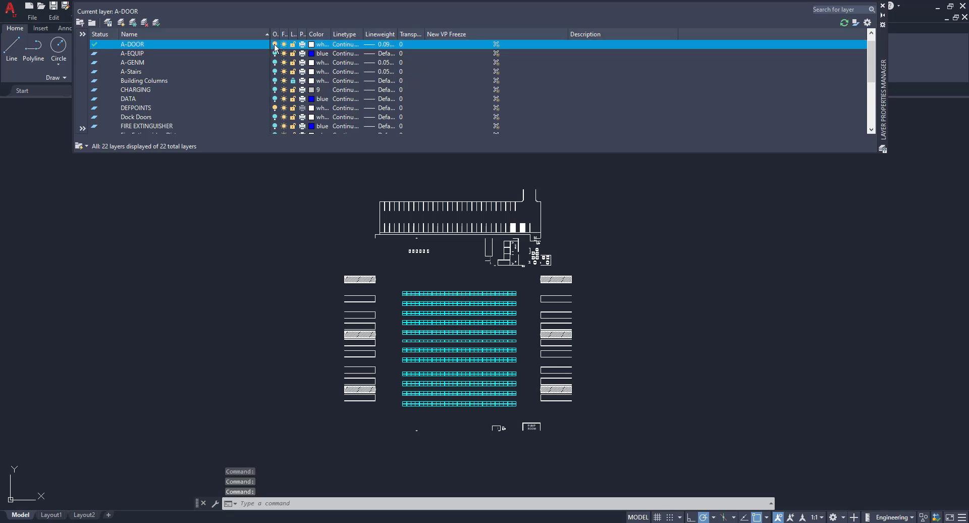
{"action": "left_click", "coordinate": [275, 45]}
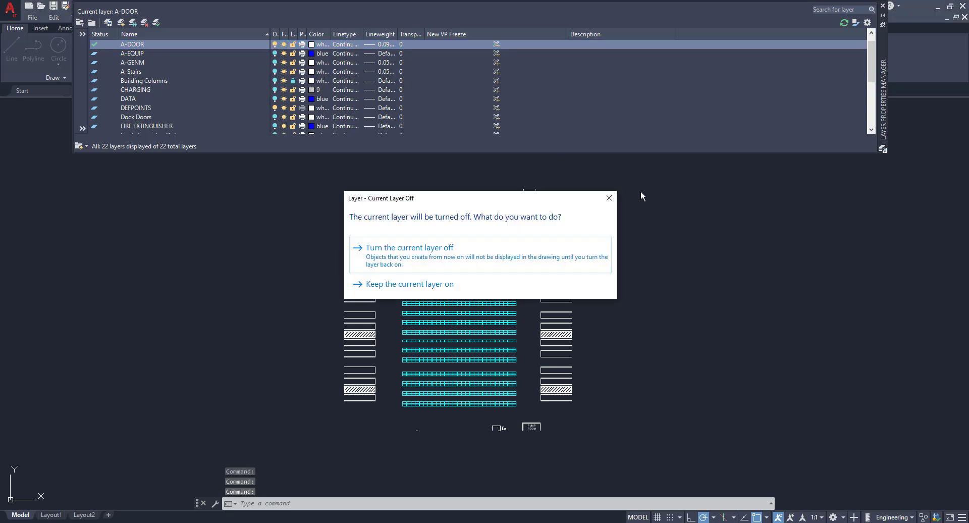
{"action": "left_click", "coordinate": [610, 198]}
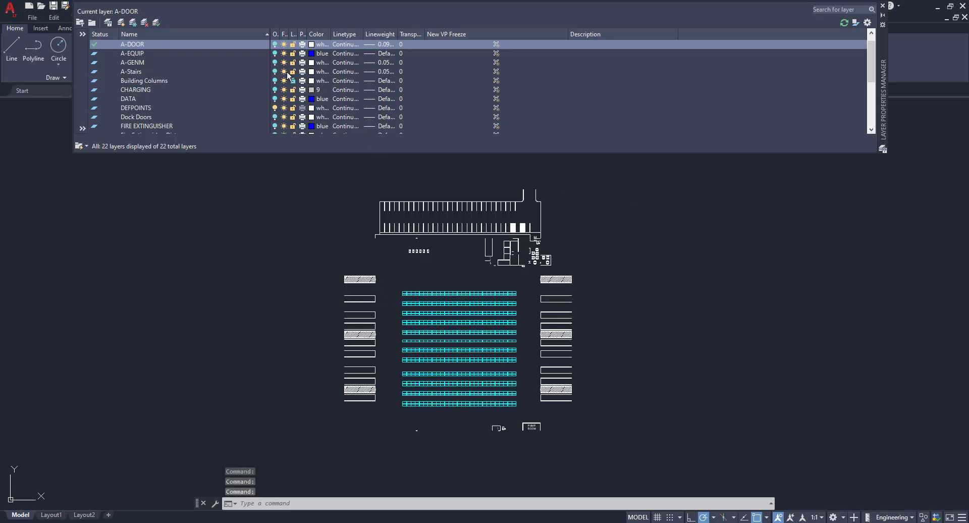
Step: Turn the A-EQUIP layer on, examine its object near the lunch room tables, and turn the layer off again
{"action": "left_click", "coordinate": [275, 54]}
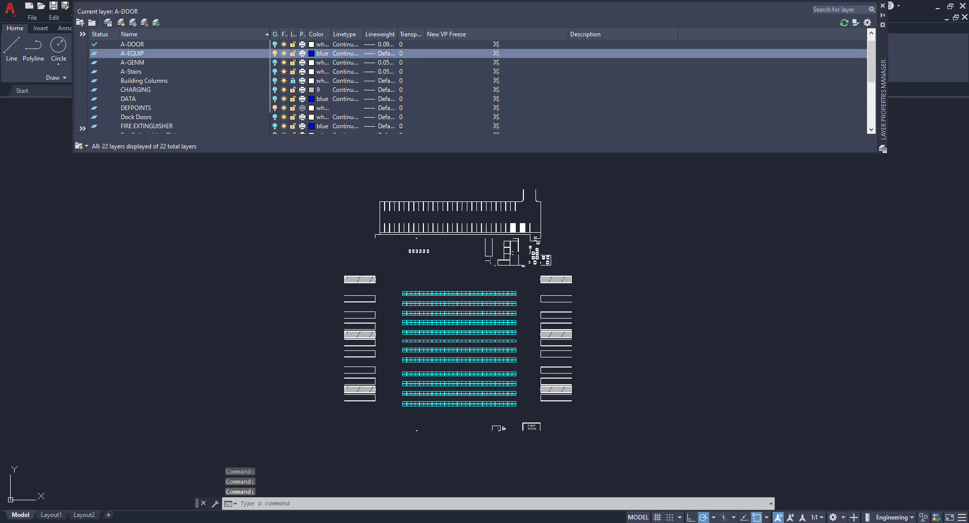
{"action": "scroll", "coordinate": [537, 252], "scroll_direction": "up", "scroll_amount": 10}
{"action": "scroll", "coordinate": [443, 215], "scroll_direction": "down", "scroll_amount": 4}
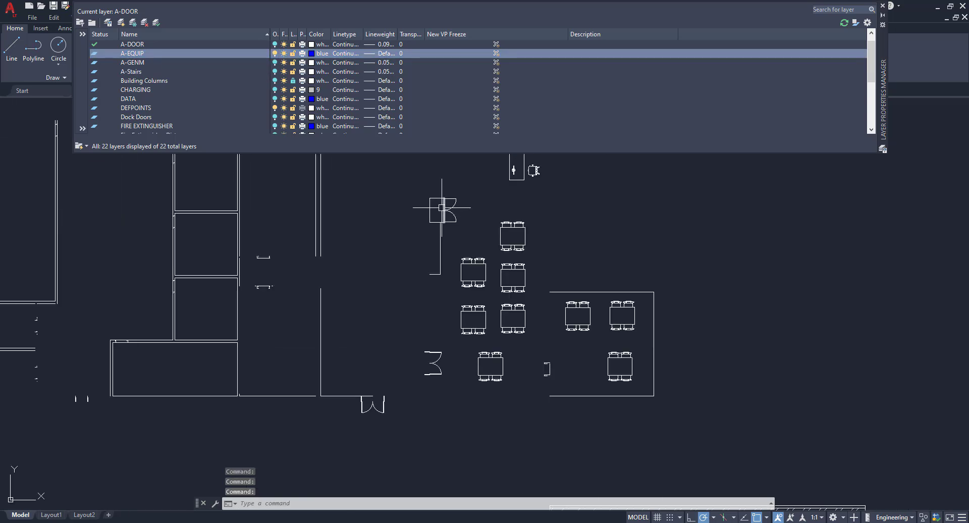
{"action": "left_click", "coordinate": [275, 53]}
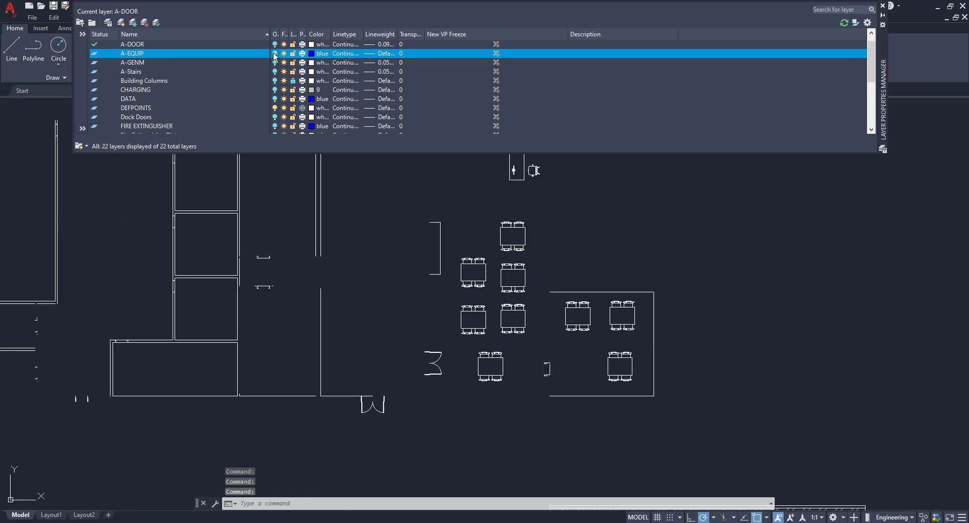
Step: Rename the A-EQUIP layer as LUNCH ROOM FRIDGE
{"action": "right_click", "coordinate": [147, 54]}
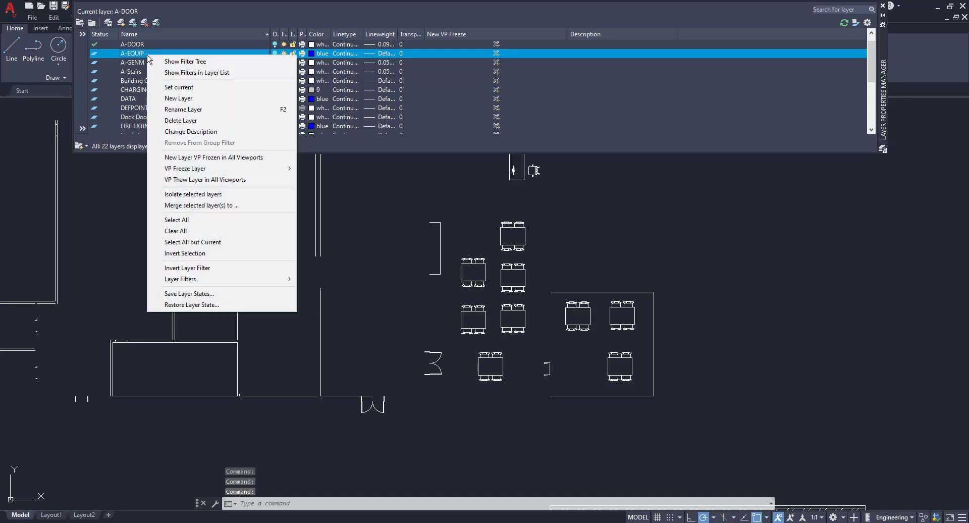
{"action": "left_click", "coordinate": [274, 54]}
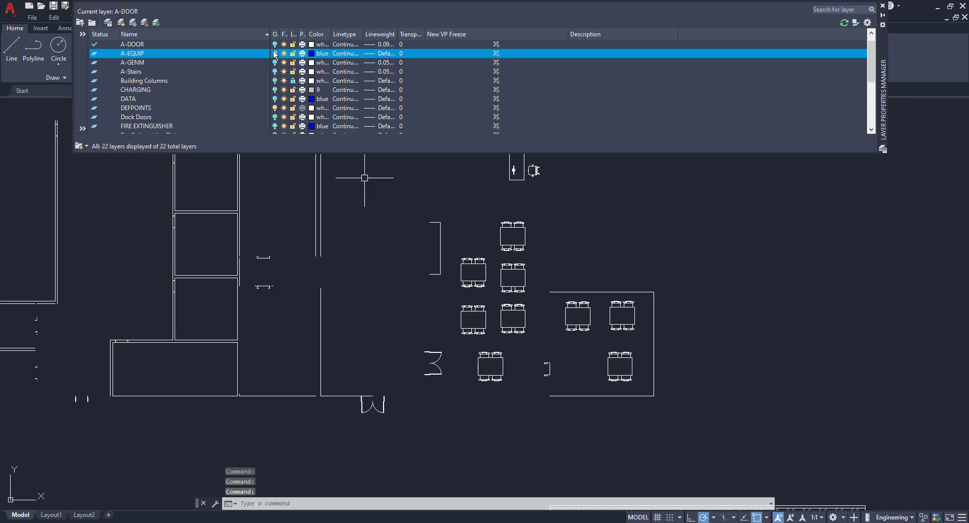
{"action": "right_click", "coordinate": [210, 54]}
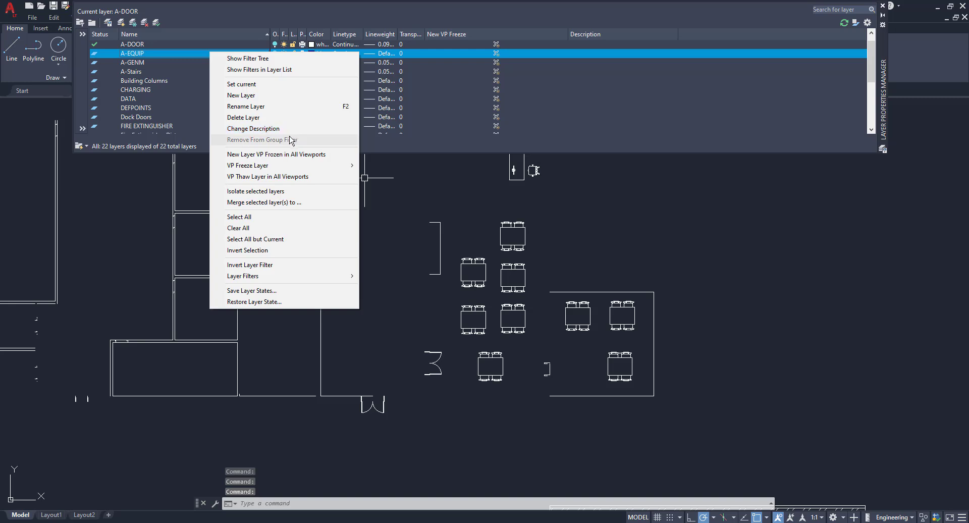
{"action": "left_click", "coordinate": [267, 107]}
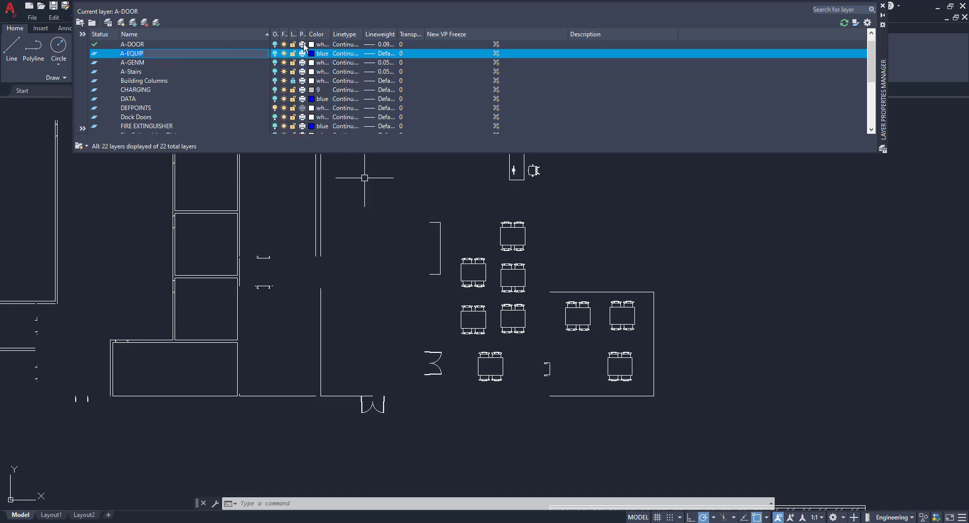
{"action": "type", "text": "LuNCH ROOM FRIDGE"}
{"action": "left_click", "coordinate": [202, 91]}
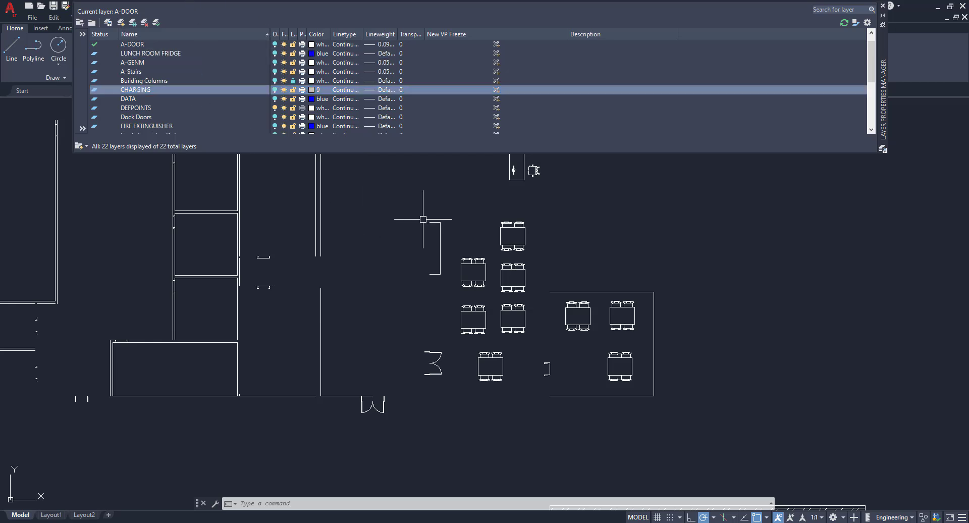
Step: Turn the A-GENM layer on to check its contents across the whole drawing, and turn it off again
{"action": "scroll", "coordinate": [384, 248], "scroll_direction": "down", "scroll_amount": 3}
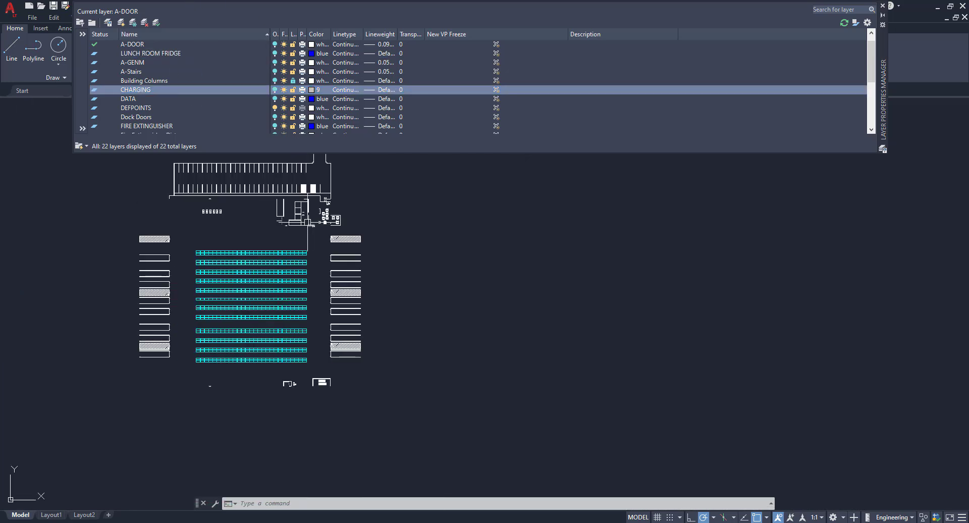
{"action": "middle_click_drag", "start_coordinate": [328, 214], "coordinate": [383, 248]}
{"action": "scroll", "coordinate": [383, 248], "scroll_direction": "down", "scroll_amount": 2}
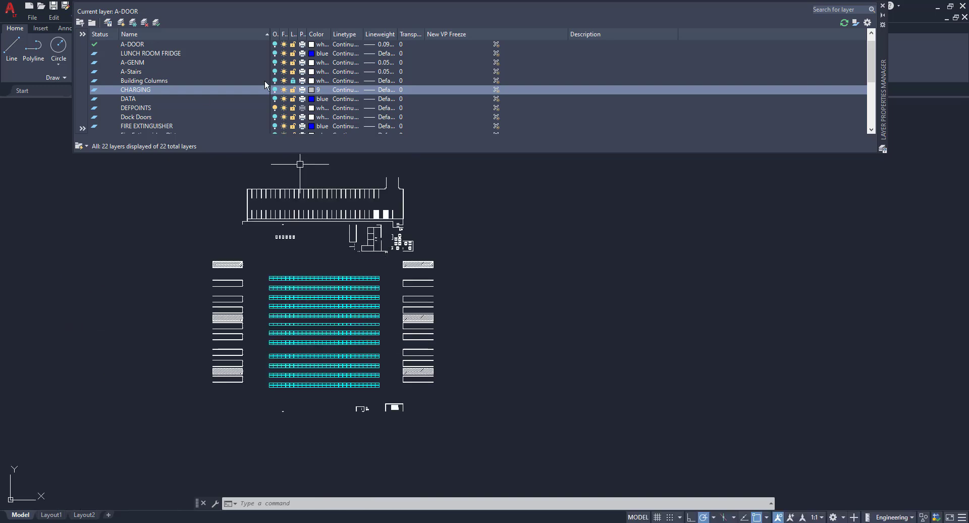
{"action": "left_click", "coordinate": [276, 63]}
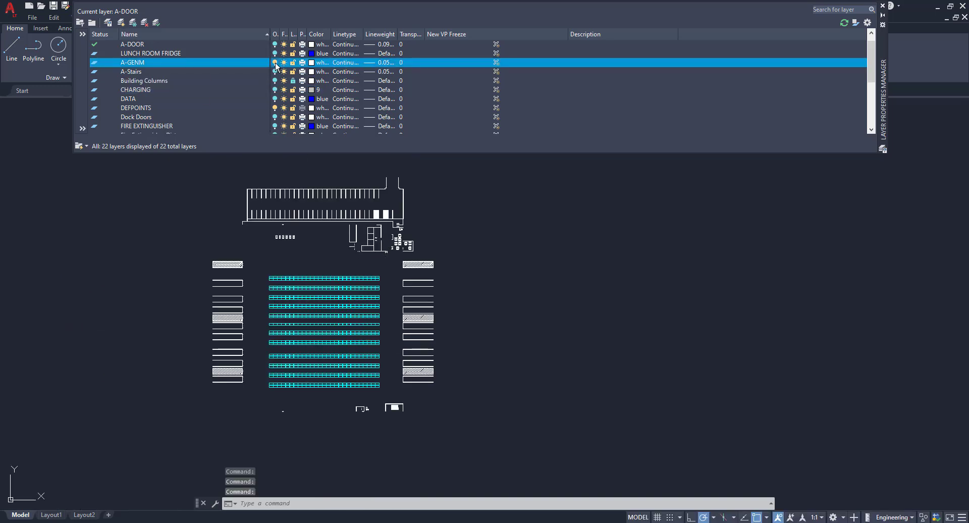
Step: Check the contents of the A-Stairs and Building Columns layers by turning each on and off again
{"action": "left_click", "coordinate": [276, 72]}
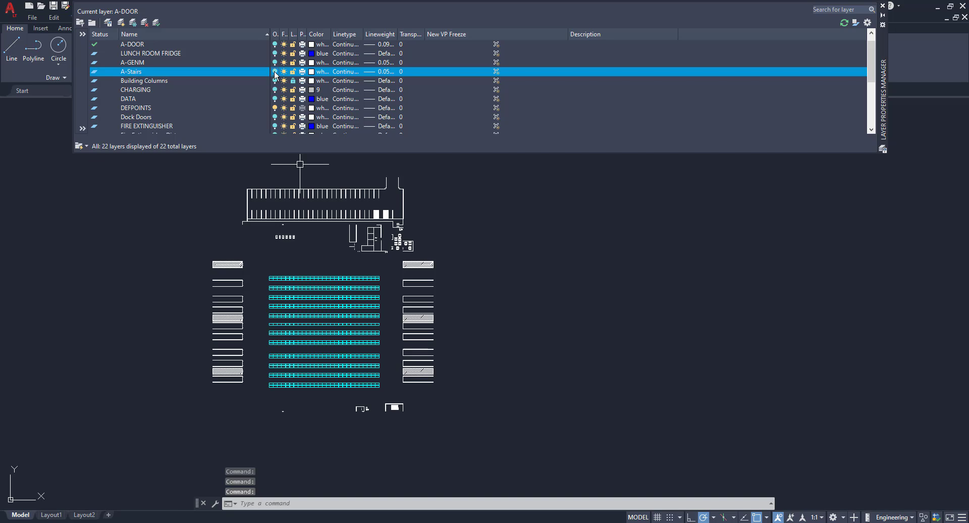
{"action": "scroll", "coordinate": [356, 408], "scroll_direction": "up", "scroll_amount": 5}
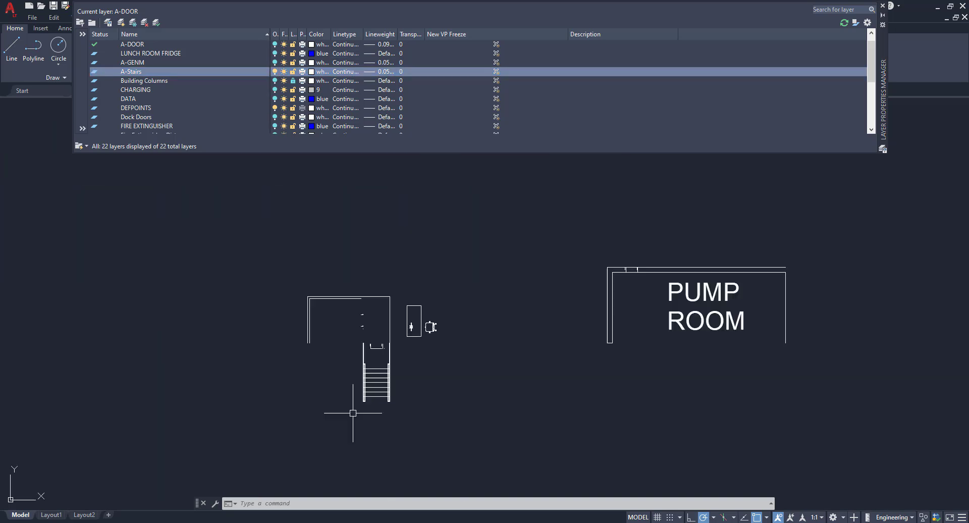
{"action": "scroll", "coordinate": [367, 373], "scroll_direction": "up", "scroll_amount": 4}
{"action": "scroll", "coordinate": [369, 374], "scroll_direction": "down", "scroll_amount": 2}
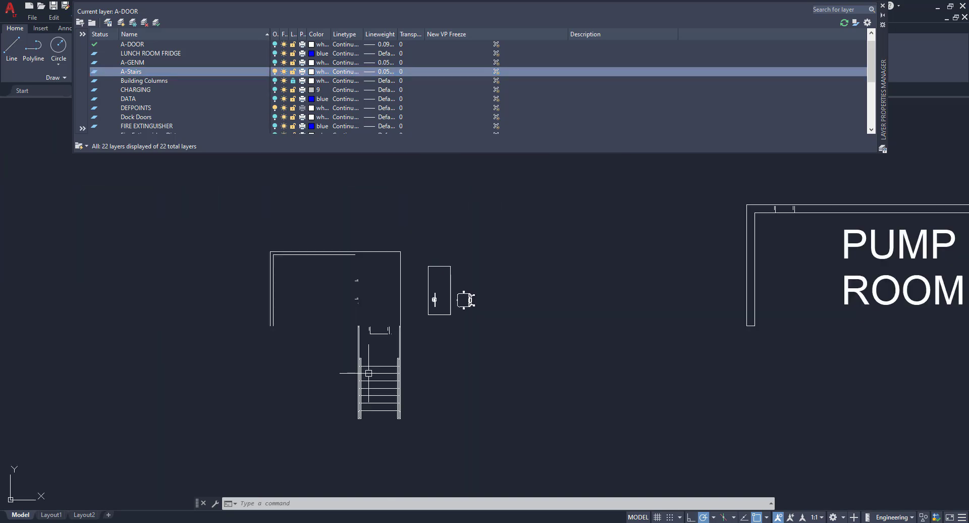
{"action": "scroll", "coordinate": [369, 373], "scroll_direction": "down", "scroll_amount": 2}
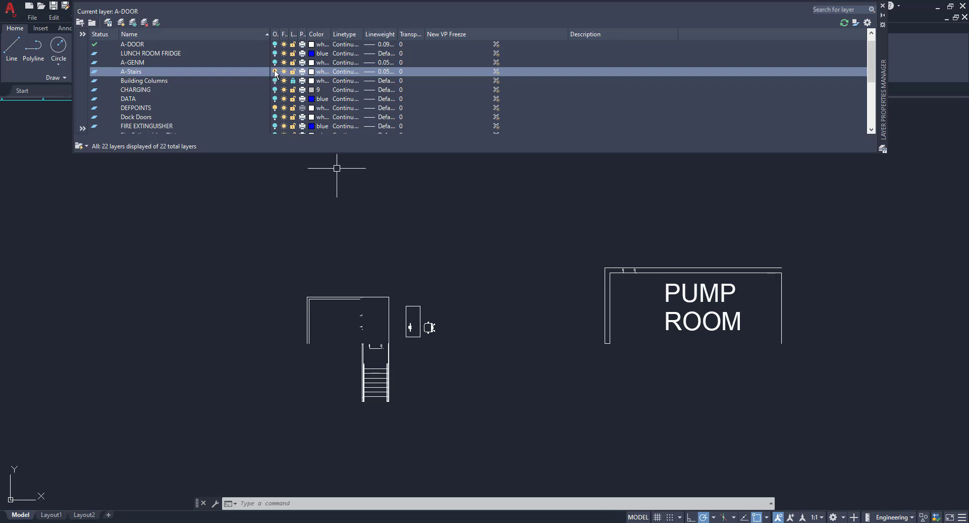
{"action": "left_click", "coordinate": [275, 73]}
{"action": "left_click", "coordinate": [275, 72]}
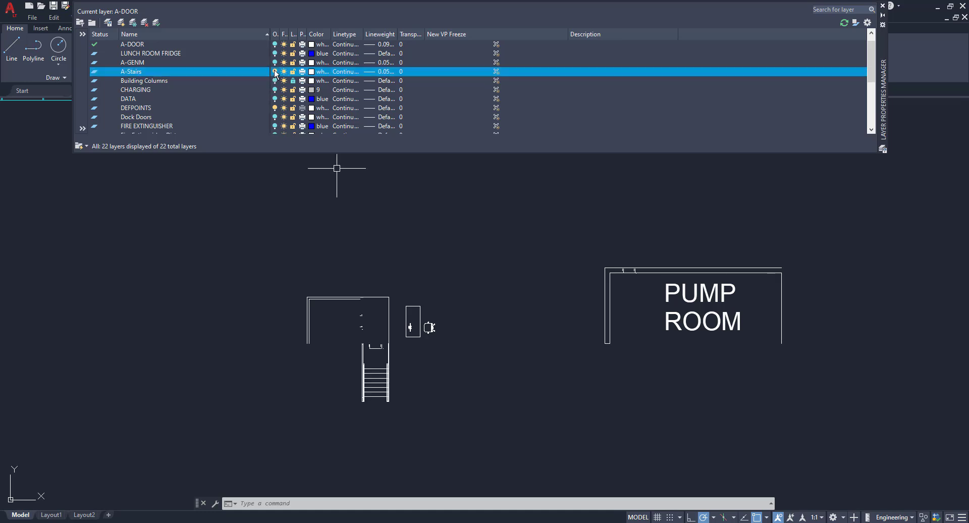
{"action": "left_click", "coordinate": [275, 72]}
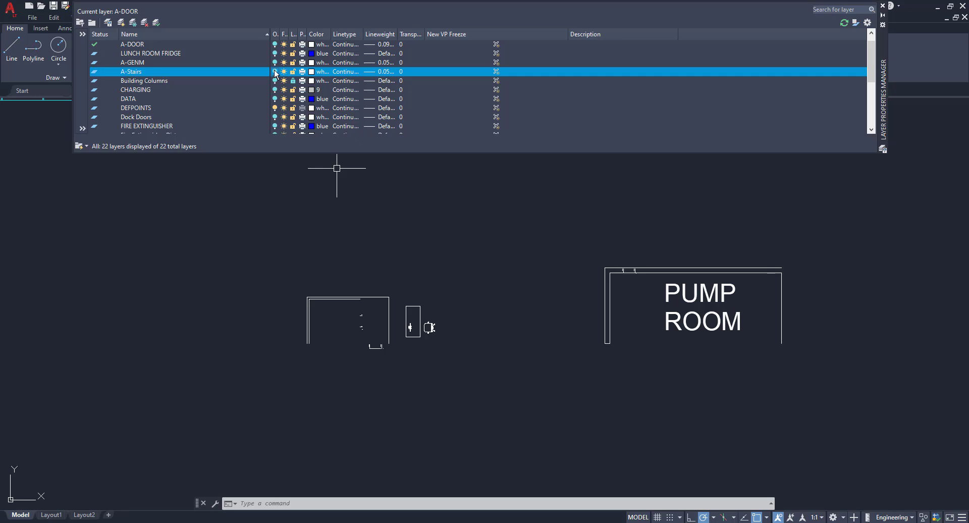
{"action": "left_click", "coordinate": [274, 82]}
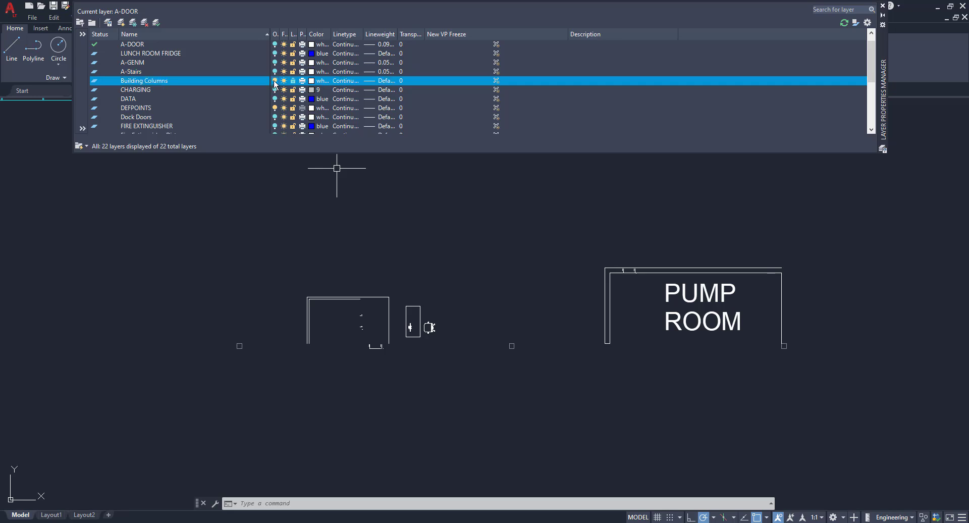
Step: Turn the CHARGING layer on and examine the warehouse drawing and the ends of the rack rows for its contents
{"action": "left_click", "coordinate": [275, 90]}
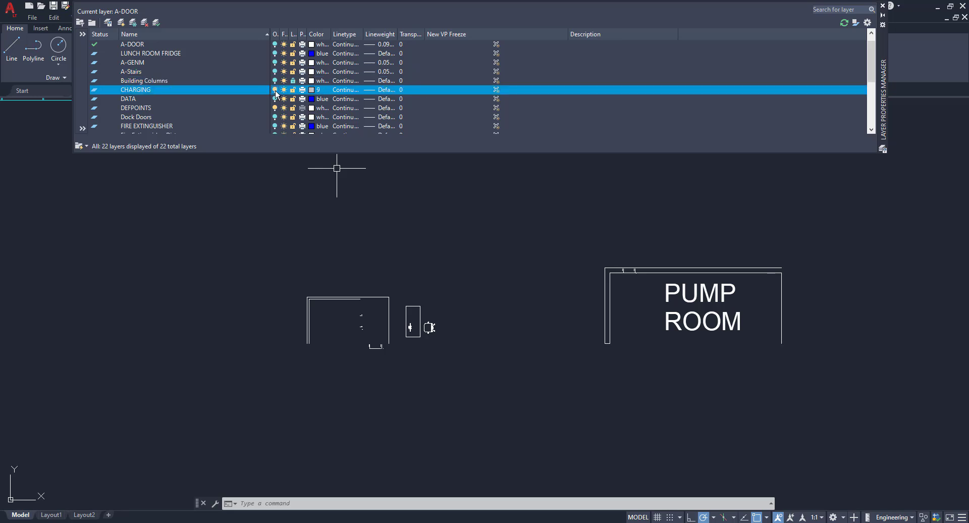
{"action": "scroll", "coordinate": [264, 281], "scroll_direction": "down", "scroll_amount": 8}
{"action": "middle_click_drag", "start_coordinate": [264, 281], "coordinate": [288, 360]}
{"action": "scroll", "coordinate": [283, 439], "scroll_direction": "up", "scroll_amount": 2}
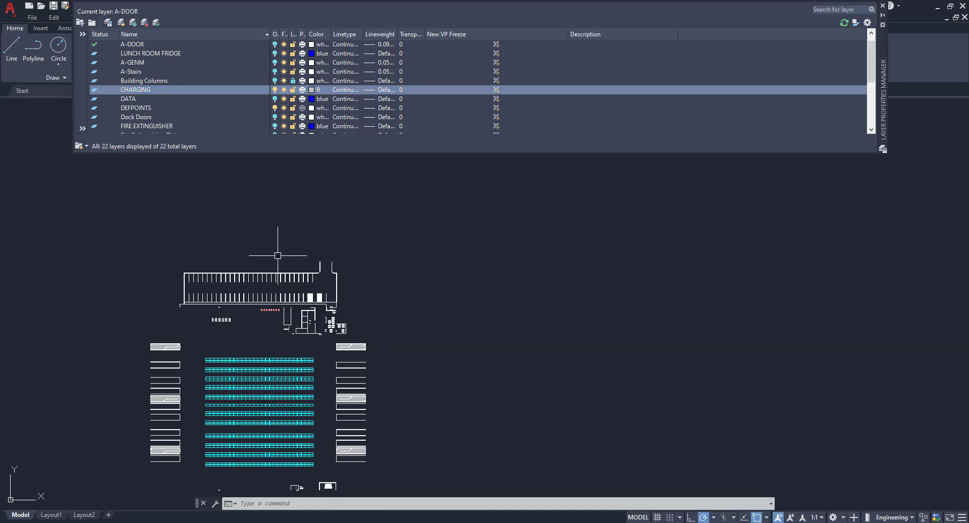
{"action": "scroll", "coordinate": [192, 448], "scroll_direction": "down", "scroll_amount": 6}
{"action": "scroll", "coordinate": [305, 411], "scroll_direction": "down", "scroll_amount": 2}
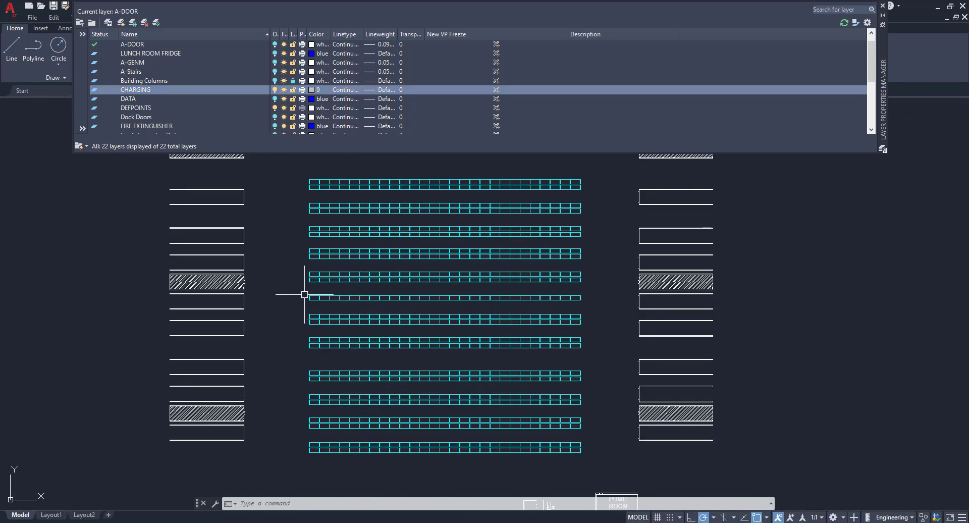
{"action": "scroll", "coordinate": [303, 290], "scroll_direction": "up", "scroll_amount": 6}
{"action": "middle_click_drag", "start_coordinate": [297, 403], "coordinate": [285, 303]}
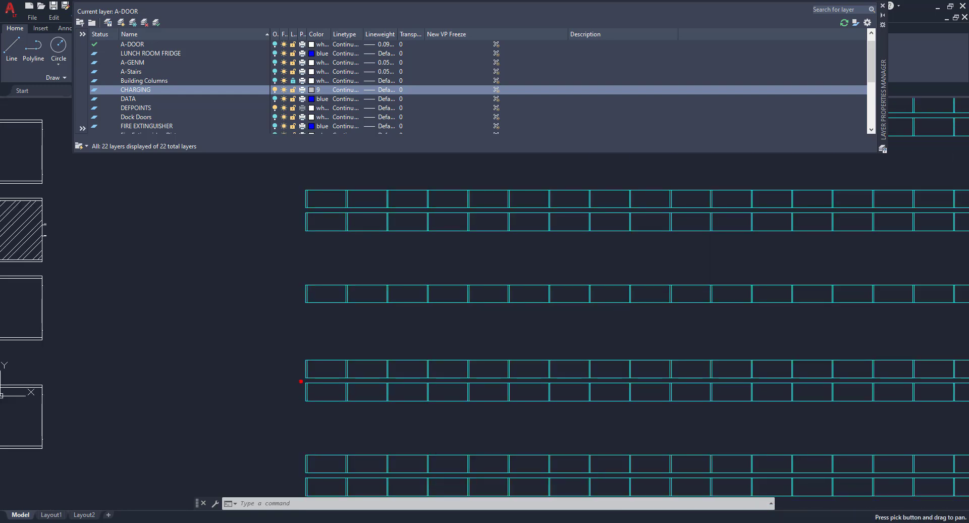
{"action": "scroll", "coordinate": [274, 292], "scroll_direction": "up", "scroll_amount": 5}
{"action": "middle_click_drag", "start_coordinate": [240, 251], "coordinate": [266, 344]}
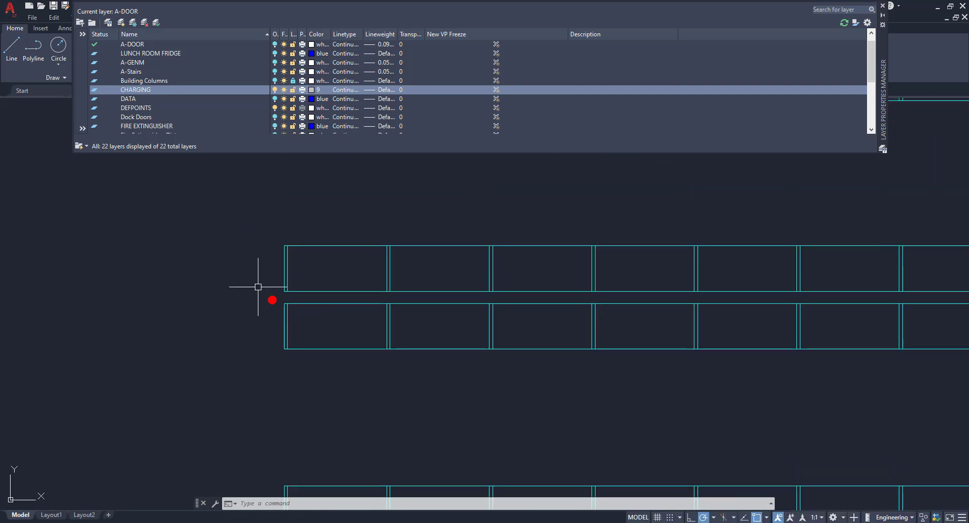
Step: Move the red solid hatch dot at the end of the rack rows from layer 0 to the FIRE EXTINGUISHER layer
{"action": "left_click", "coordinate": [272, 300]}
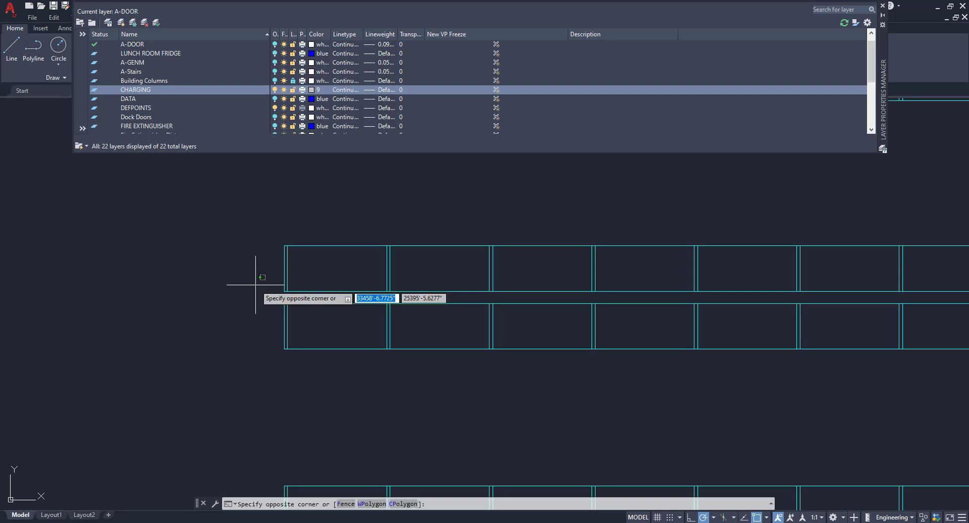
{"action": "left_click", "coordinate": [281, 314]}
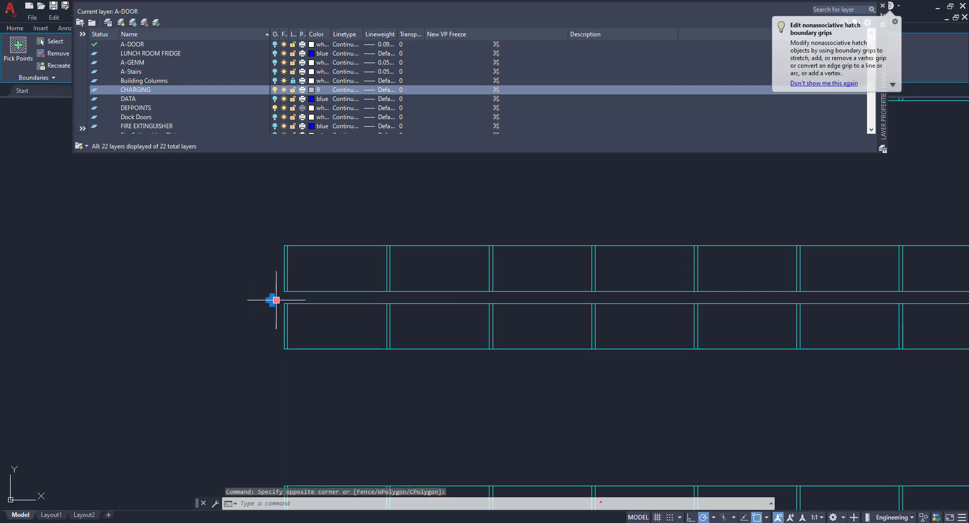
{"action": "right_click", "coordinate": [272, 303]}
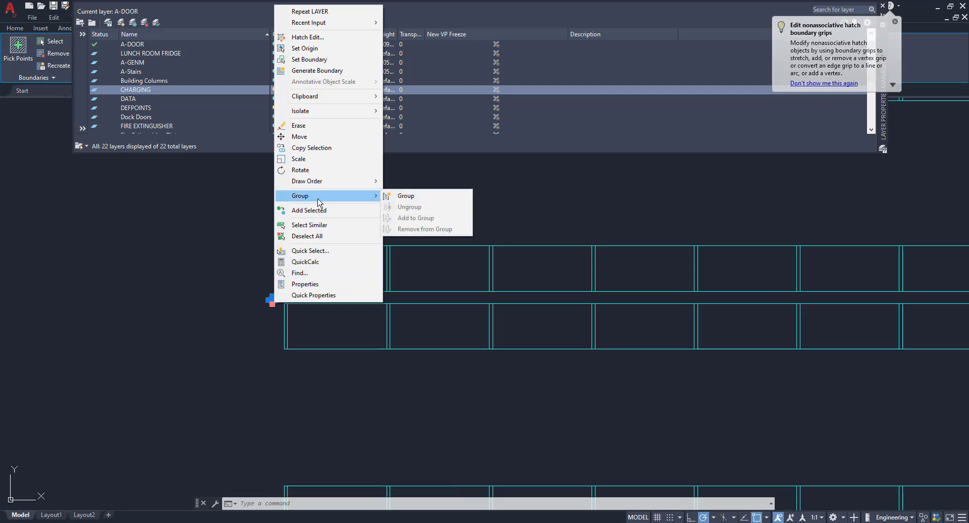
{"action": "left_click", "coordinate": [314, 283]}
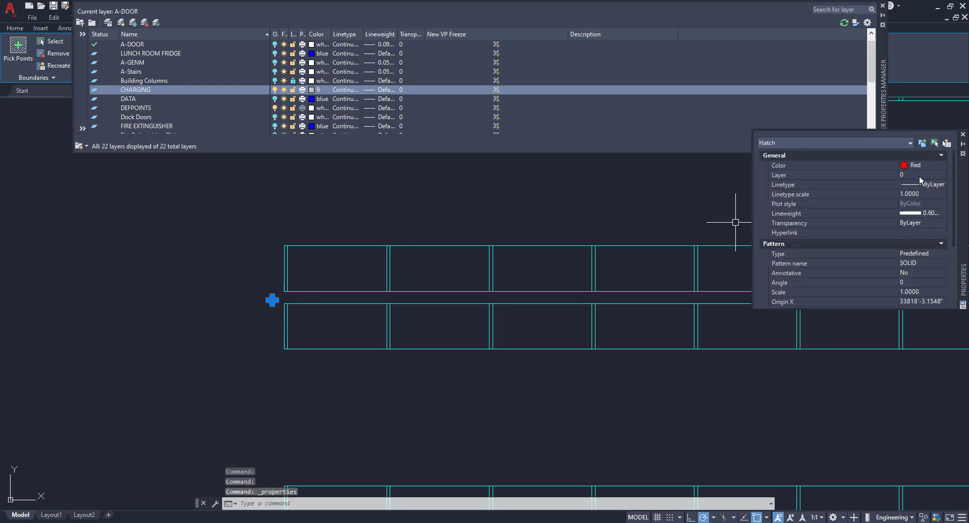
{"action": "left_click", "coordinate": [915, 176]}
{"action": "left_click", "coordinate": [942, 175]}
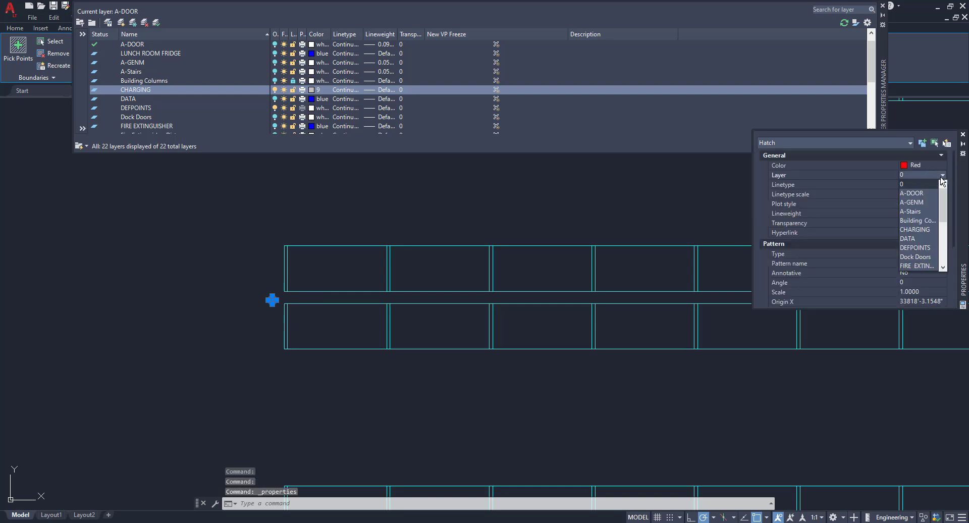
{"action": "scroll", "coordinate": [926, 227], "scroll_direction": "down", "scroll_amount": 3}
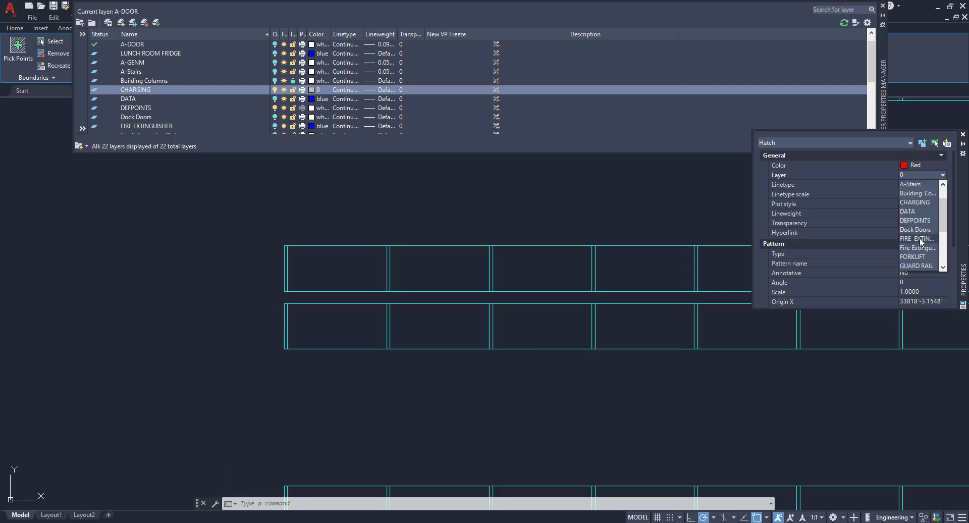
{"action": "left_click", "coordinate": [919, 238]}
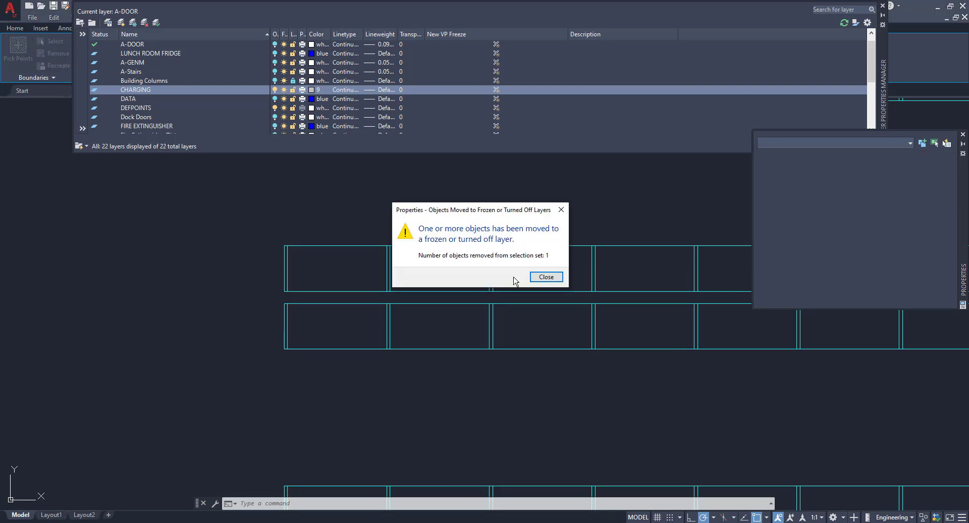
{"action": "left_click", "coordinate": [545, 276]}
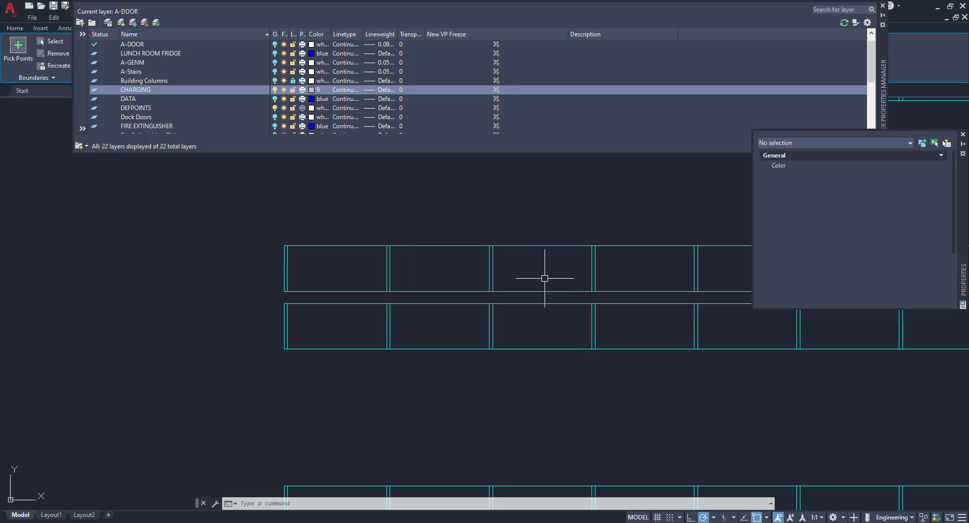
{"action": "left_click", "coordinate": [964, 135]}
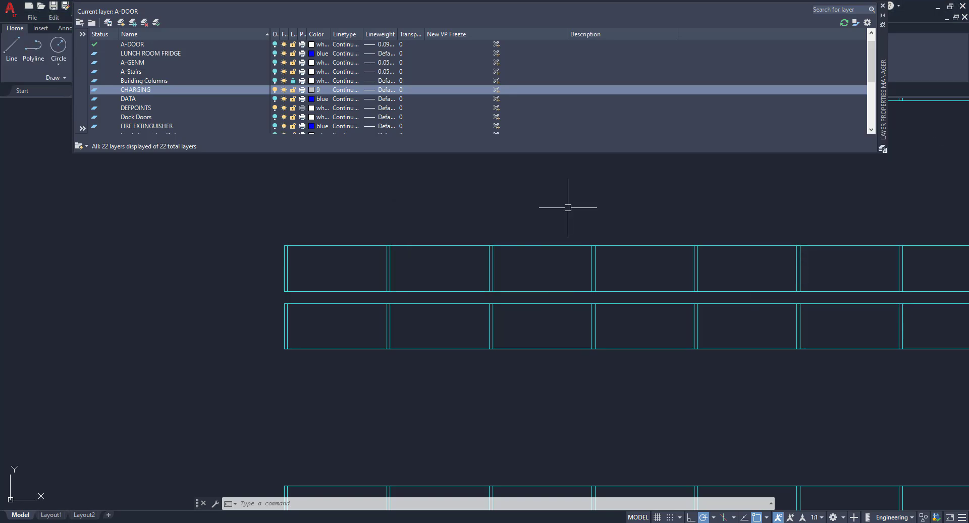
Step: Create a new layer named RESERVE RACKING based on the FIRE EXTINGUISHER layer
{"action": "scroll", "coordinate": [520, 255], "scroll_direction": "down", "scroll_amount": 8}
{"action": "scroll", "coordinate": [490, 262], "scroll_direction": "down", "scroll_amount": 2}
{"action": "middle_click_drag", "start_coordinate": [544, 199], "coordinate": [400, 226]}
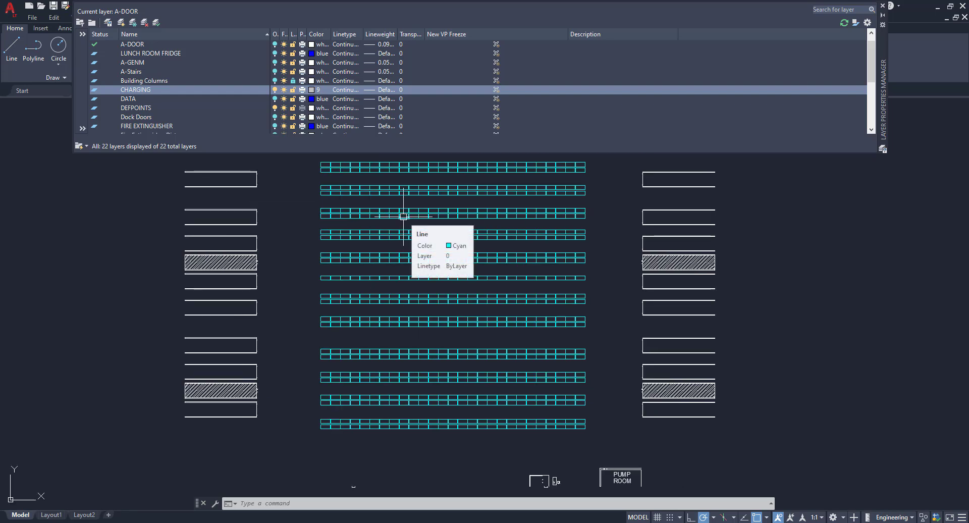
{"action": "scroll", "coordinate": [208, 92], "scroll_direction": "down", "scroll_amount": 4}
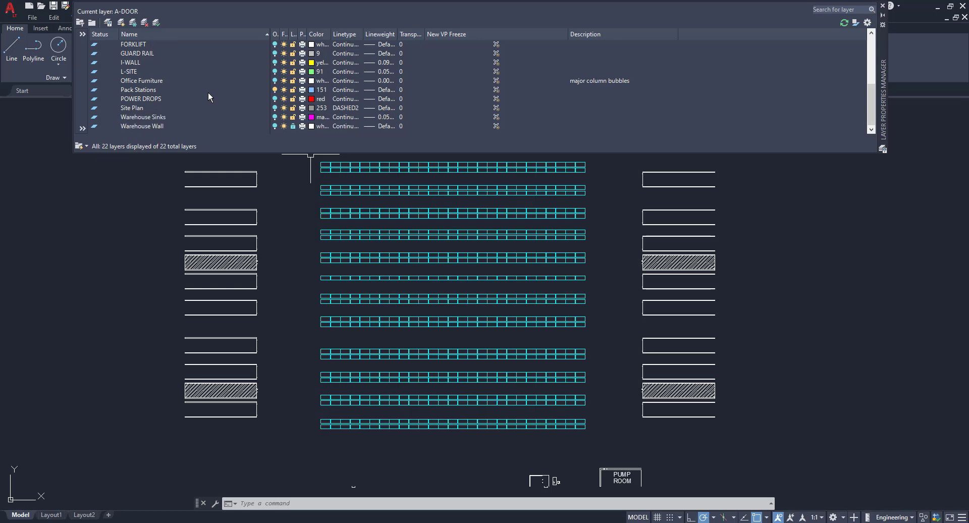
{"action": "scroll", "coordinate": [208, 92], "scroll_direction": "up", "scroll_amount": 2}
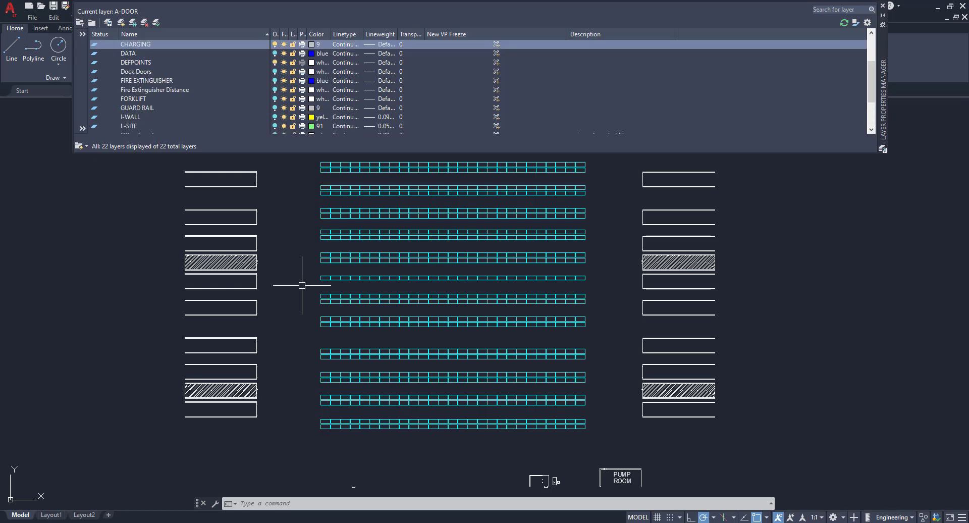
{"action": "scroll", "coordinate": [302, 285], "scroll_direction": "down", "scroll_amount": 3}
{"action": "right_click", "coordinate": [183, 84]}
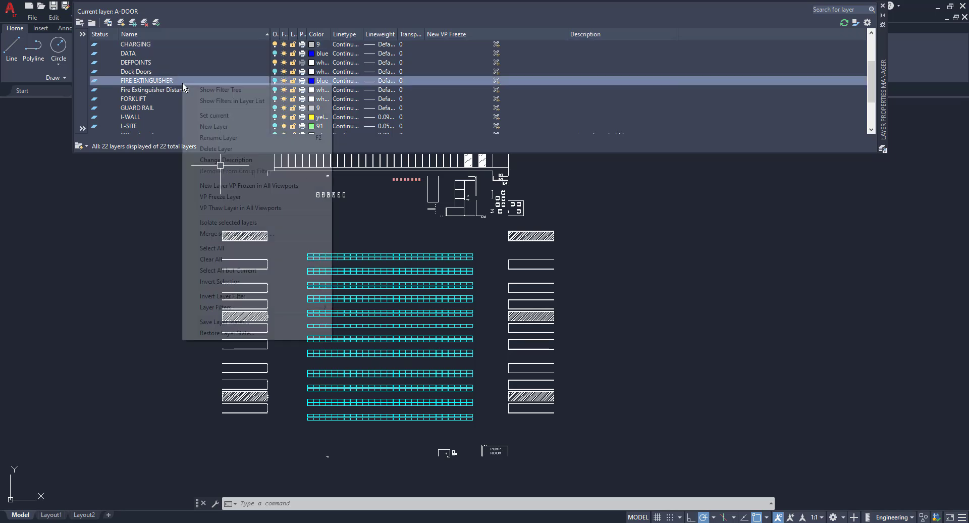
{"action": "left_click", "coordinate": [214, 126]}
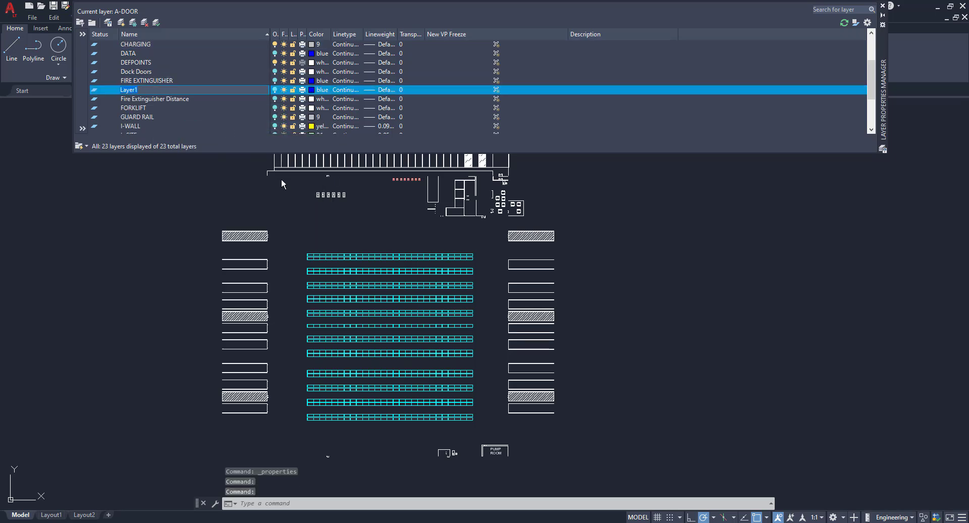
{"action": "type", "text": "RACKING"}
{"action": "key", "text": "BackSpace"}
{"action": "key", "text": "BackSpace"}
{"action": "key", "text": "BackSpace"}
{"action": "key", "text": "BackSpace"}
{"action": "key", "text": "BackSpace"}
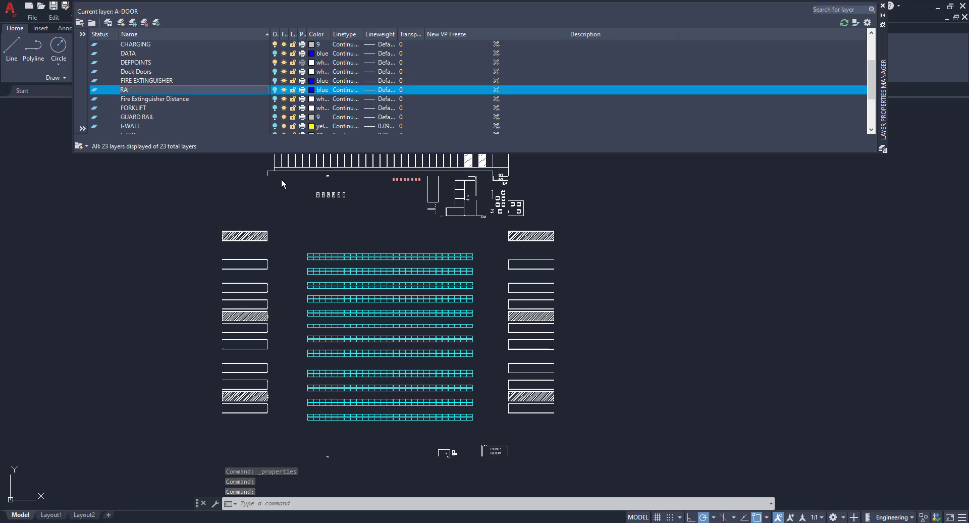
{"action": "type", "text": "STORG"}
{"action": "key", "text": "BackSpace"}
{"action": "key", "text": "BackSpace"}
{"action": "key", "text": "BackSpace"}
{"action": "key", "text": "BackSpace"}
{"action": "key", "text": "BackSpace"}
{"action": "type", "text": "R"}
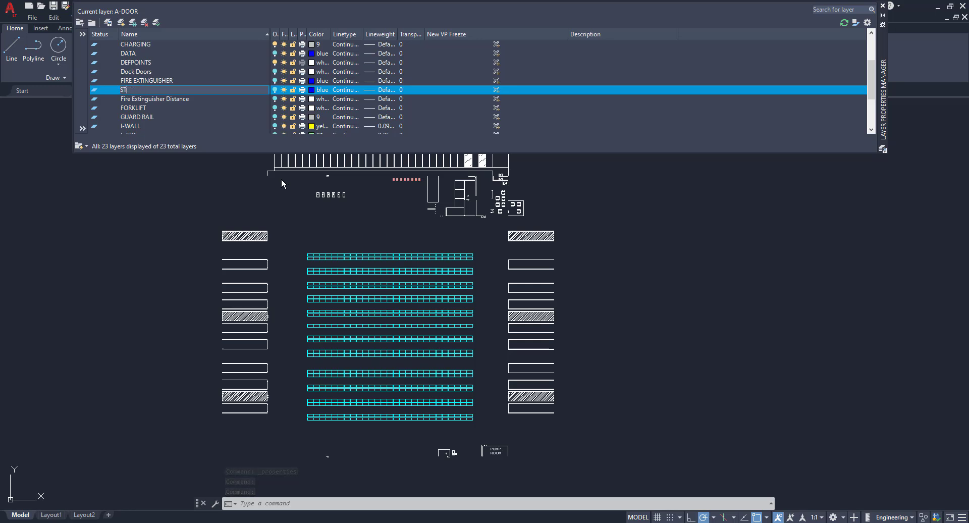
{"action": "type", "text": "RACKING"}
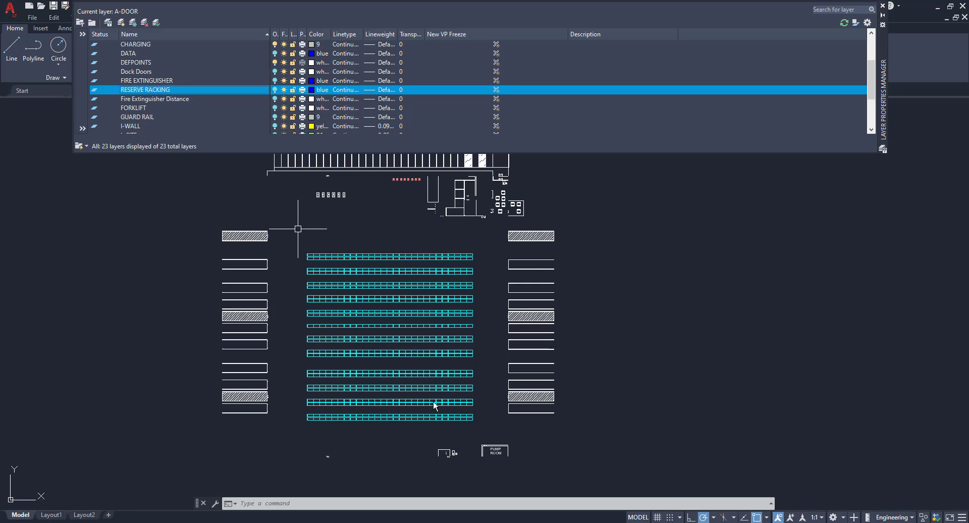
{"action": "key", "text": "Return"}
Step: Move all the cyan rack rows in the middle of the warehouse from layer 0 to the RESERVE RACKING layer
{"action": "left_click", "coordinate": [281, 228]}
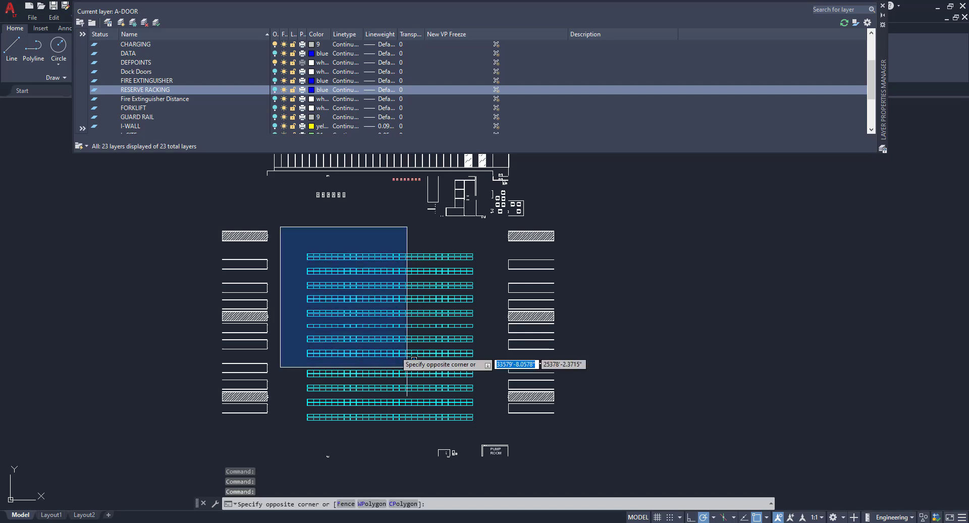
{"action": "left_click", "coordinate": [498, 439]}
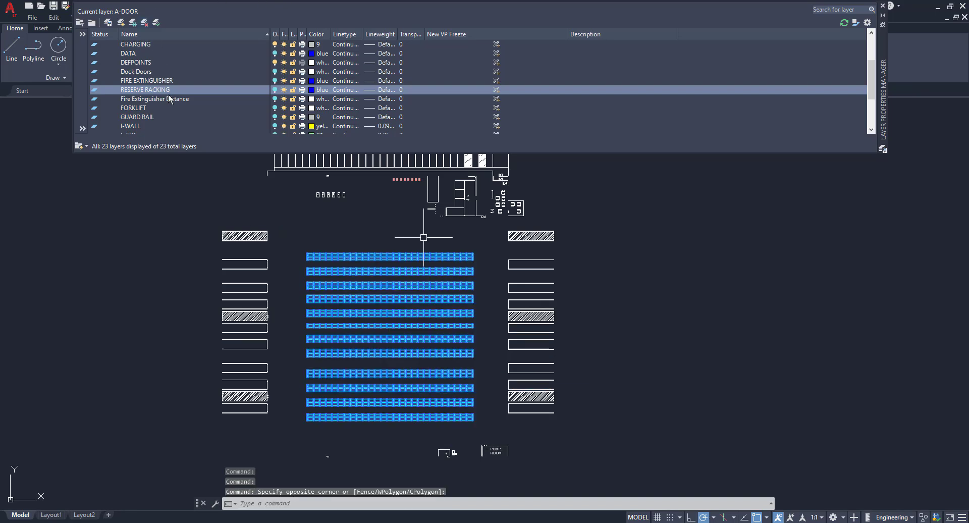
{"action": "left_click", "coordinate": [143, 94]}
{"action": "left_click", "coordinate": [142, 94]}
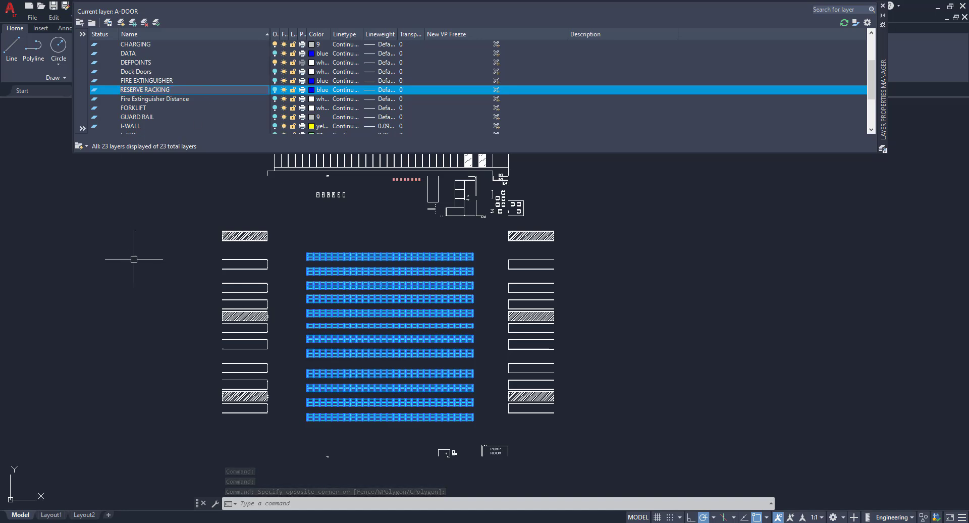
{"action": "key", "text": "Return"}
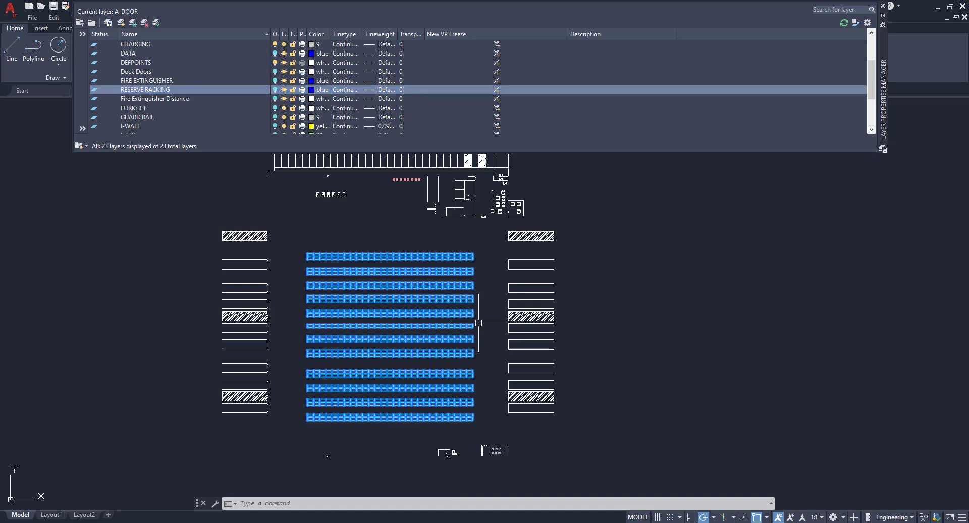
{"action": "right_click", "coordinate": [461, 329]}
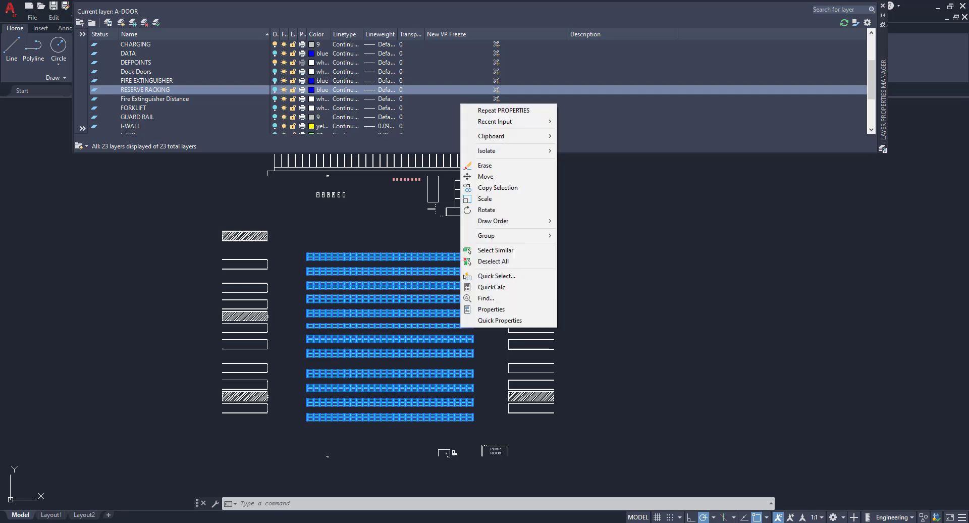
{"action": "left_click", "coordinate": [486, 309]}
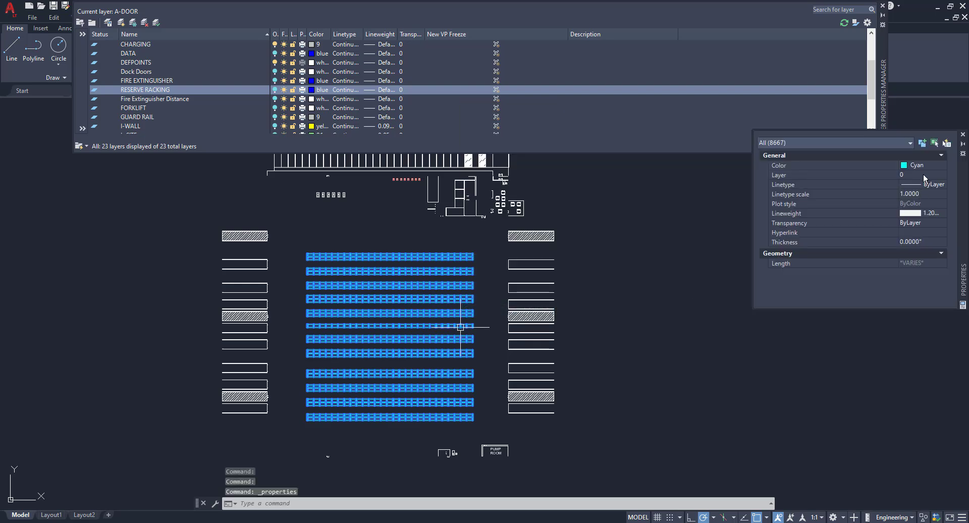
{"action": "left_click", "coordinate": [932, 174]}
{"action": "left_click", "coordinate": [943, 175]}
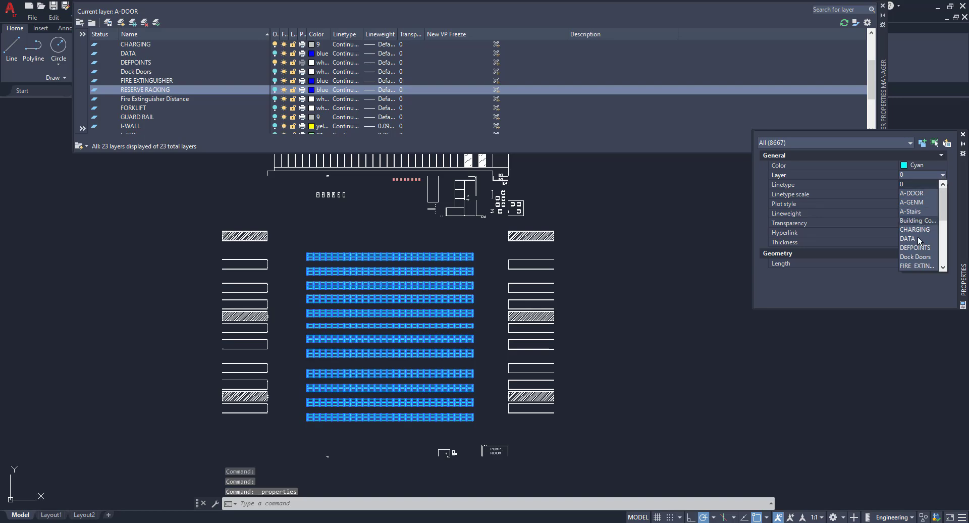
{"action": "scroll", "coordinate": [919, 240], "scroll_direction": "down", "scroll_amount": 2}
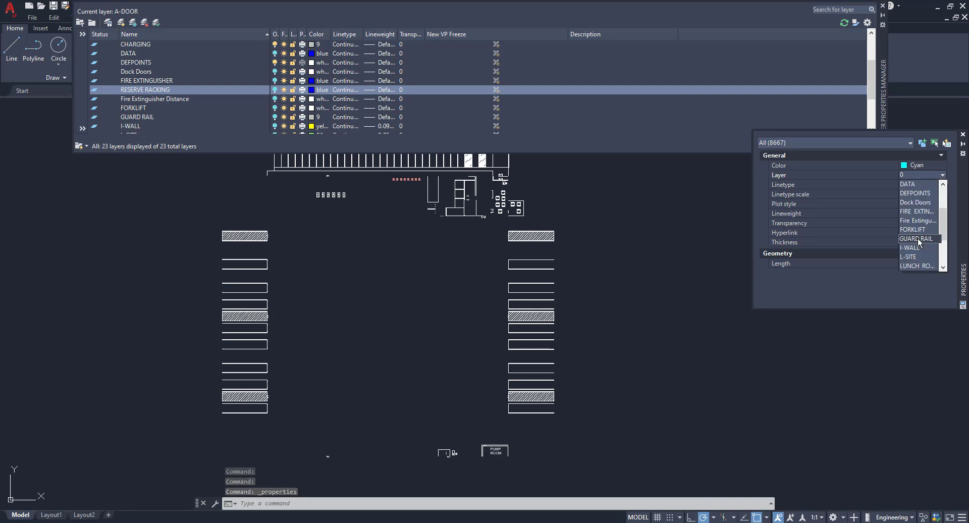
{"action": "left_click", "coordinate": [943, 186]}
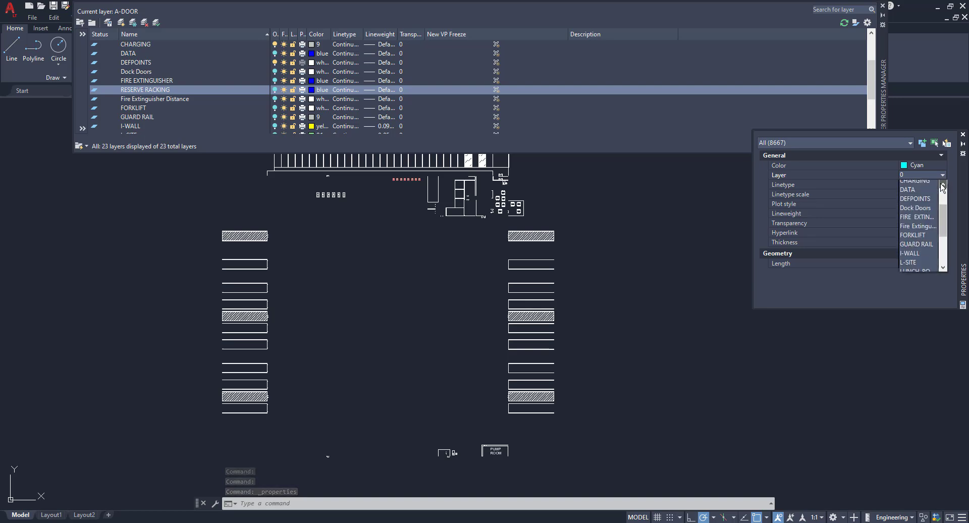
{"action": "left_click", "coordinate": [943, 268]}
{"action": "left_click", "coordinate": [943, 268]}
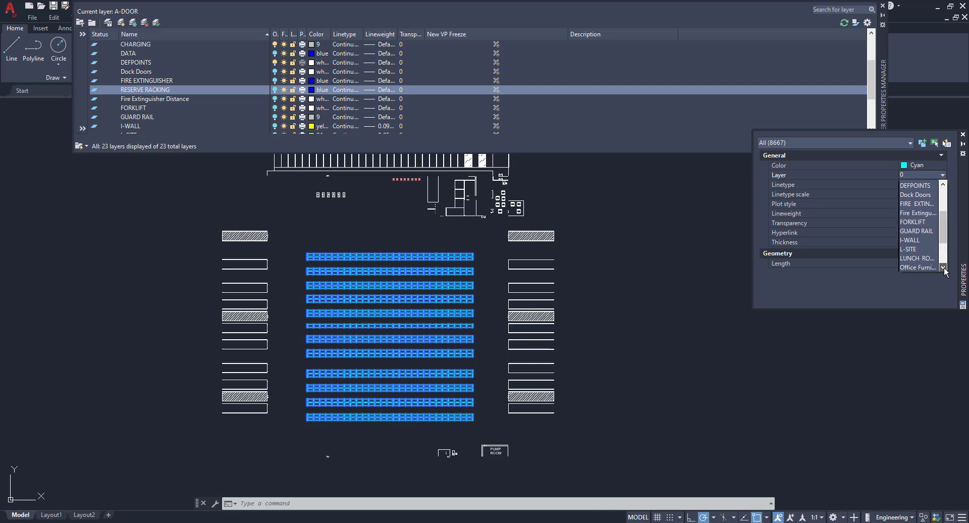
{"action": "left_click", "coordinate": [944, 268]}
{"action": "left_click", "coordinate": [943, 268]}
{"action": "left_click", "coordinate": [944, 268]}
{"action": "left_click", "coordinate": [943, 268]}
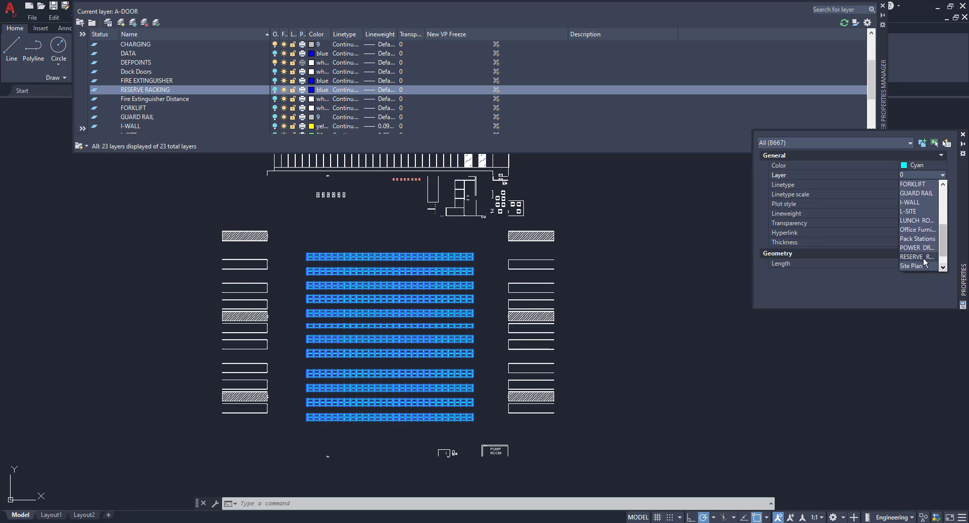
{"action": "left_click", "coordinate": [916, 257]}
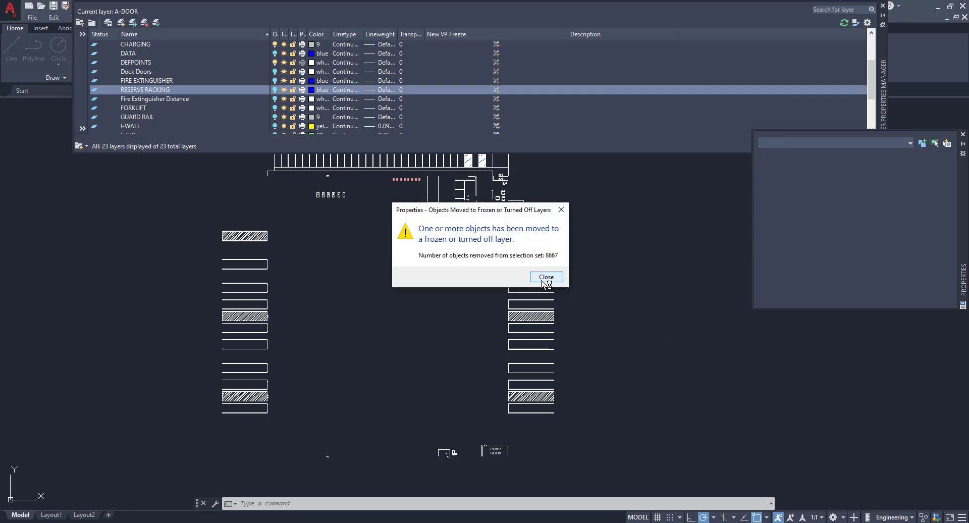
{"action": "left_click", "coordinate": [546, 277]}
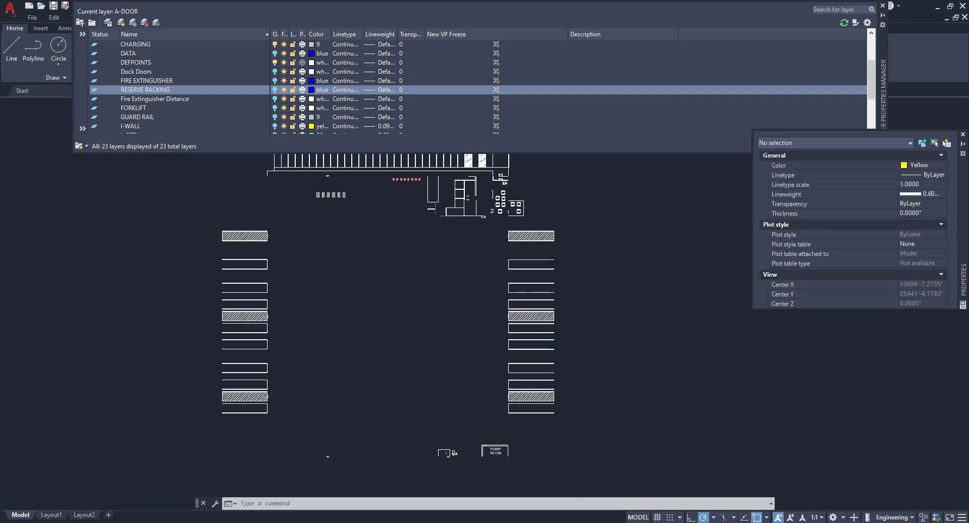
{"action": "scroll", "coordinate": [369, 320], "scroll_direction": "down", "scroll_amount": 3}
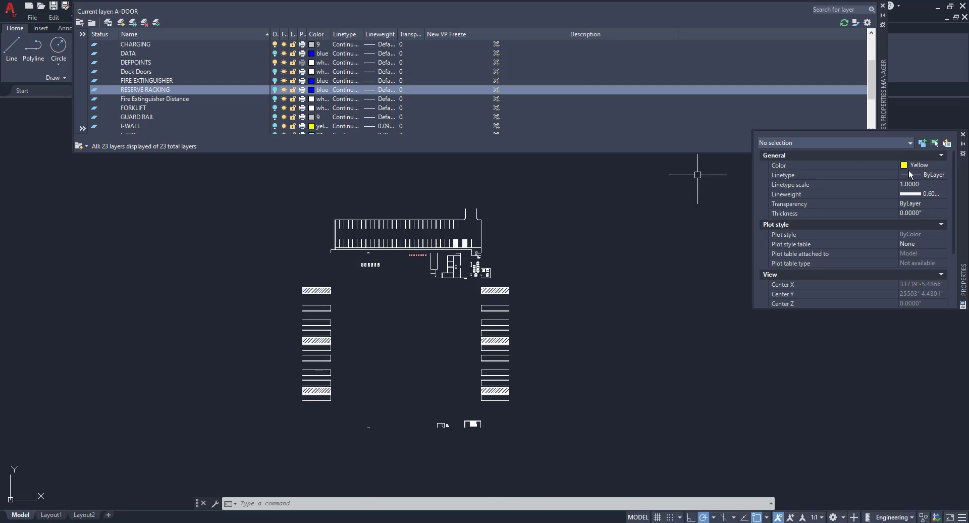
{"action": "left_click", "coordinate": [962, 135]}
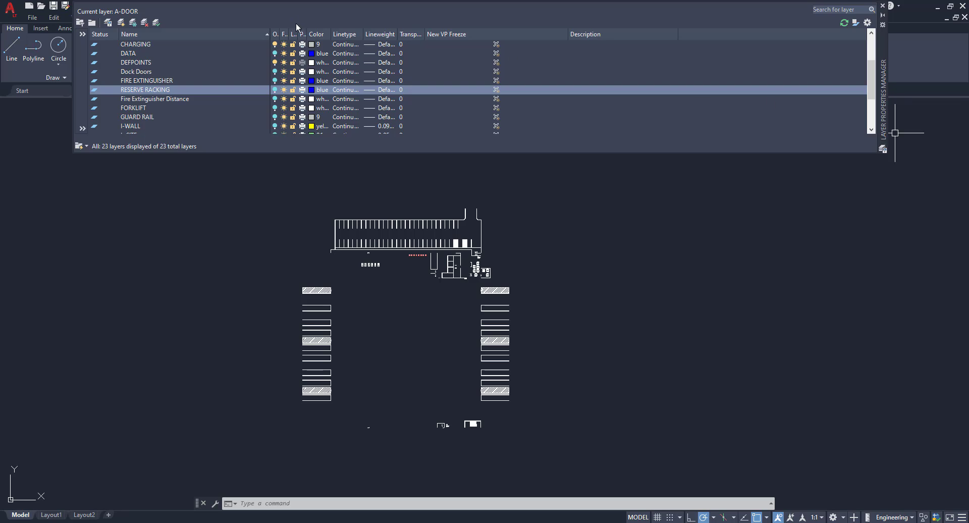